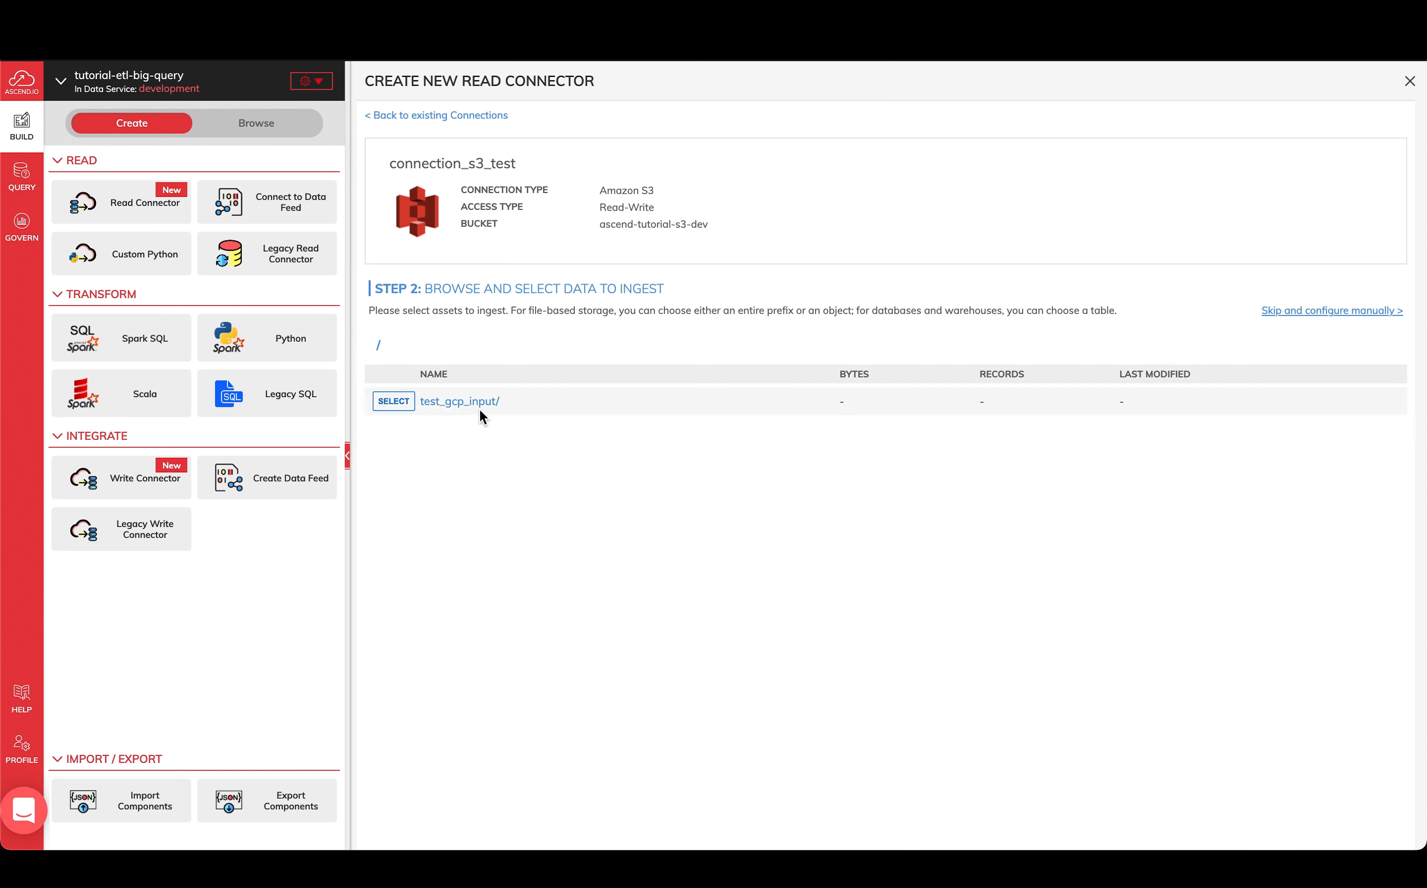
Select the CSV file inside the test_gcp_input folder as the data to ingest and set its parser to CSV.
left_click(447, 405)
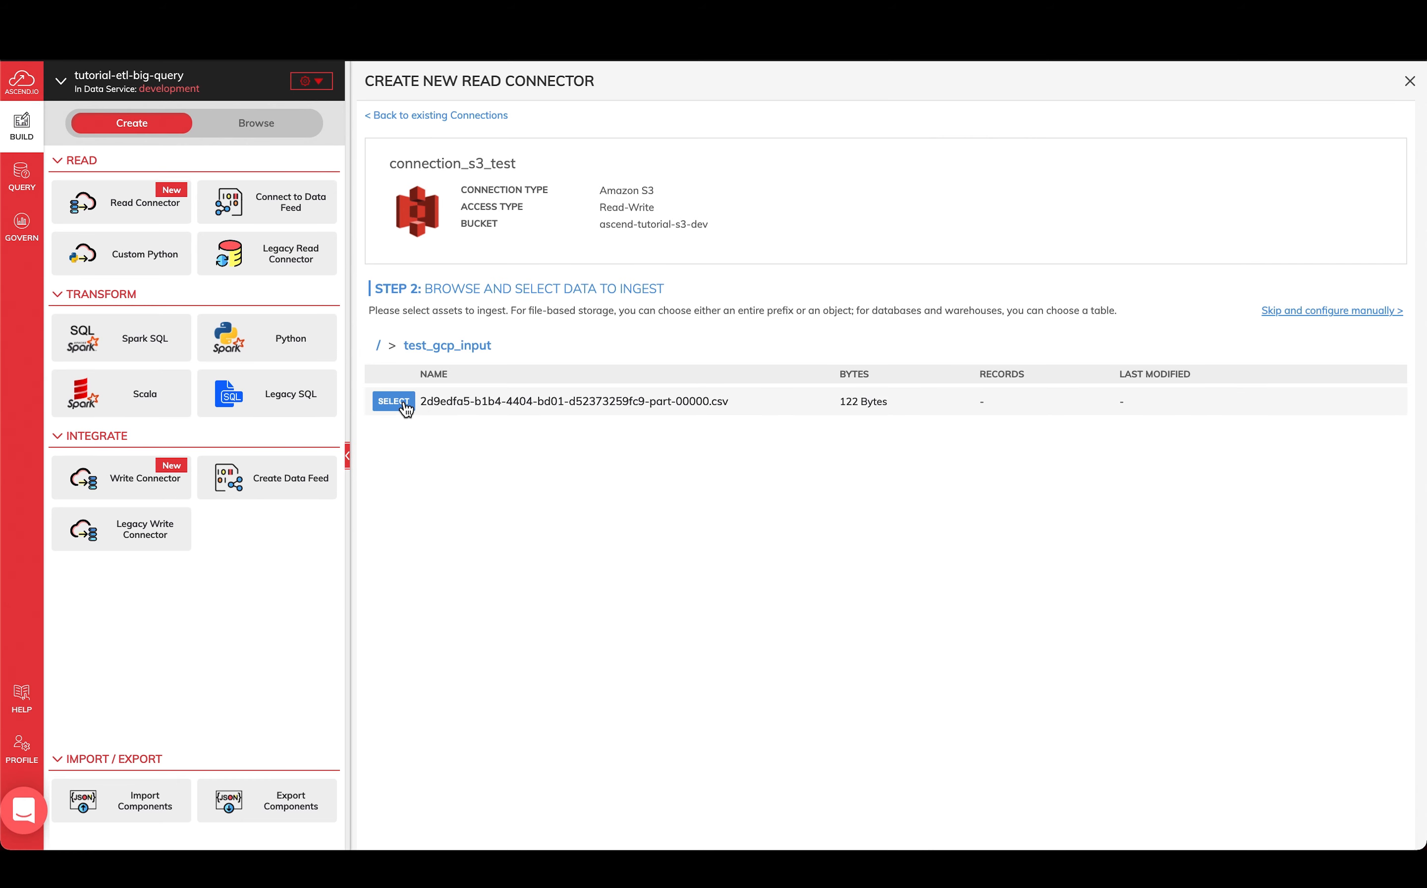
left_click(393, 401)
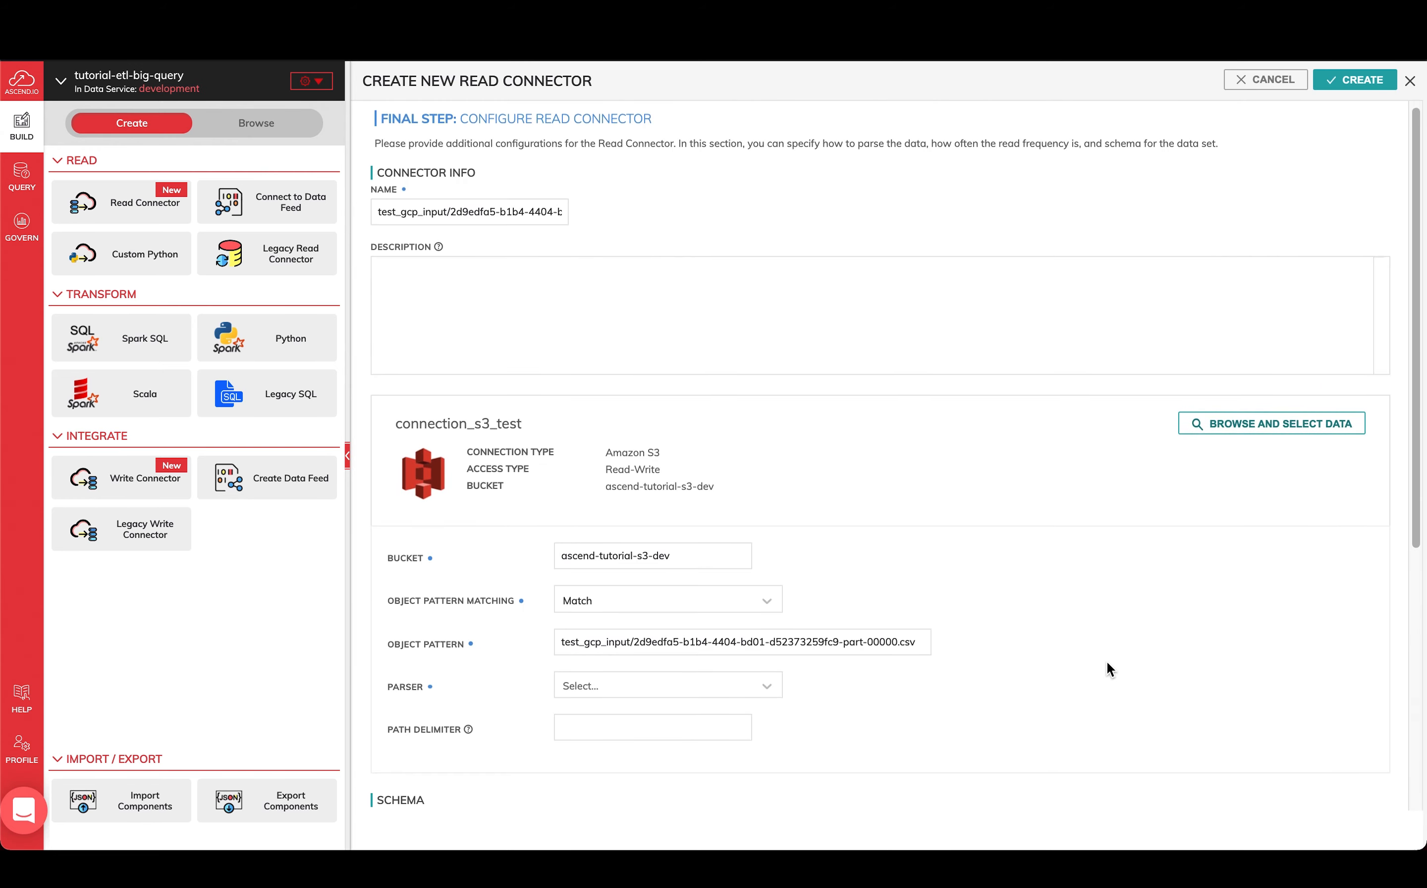
scroll(1107, 661, "down", 4)
left_click(753, 488)
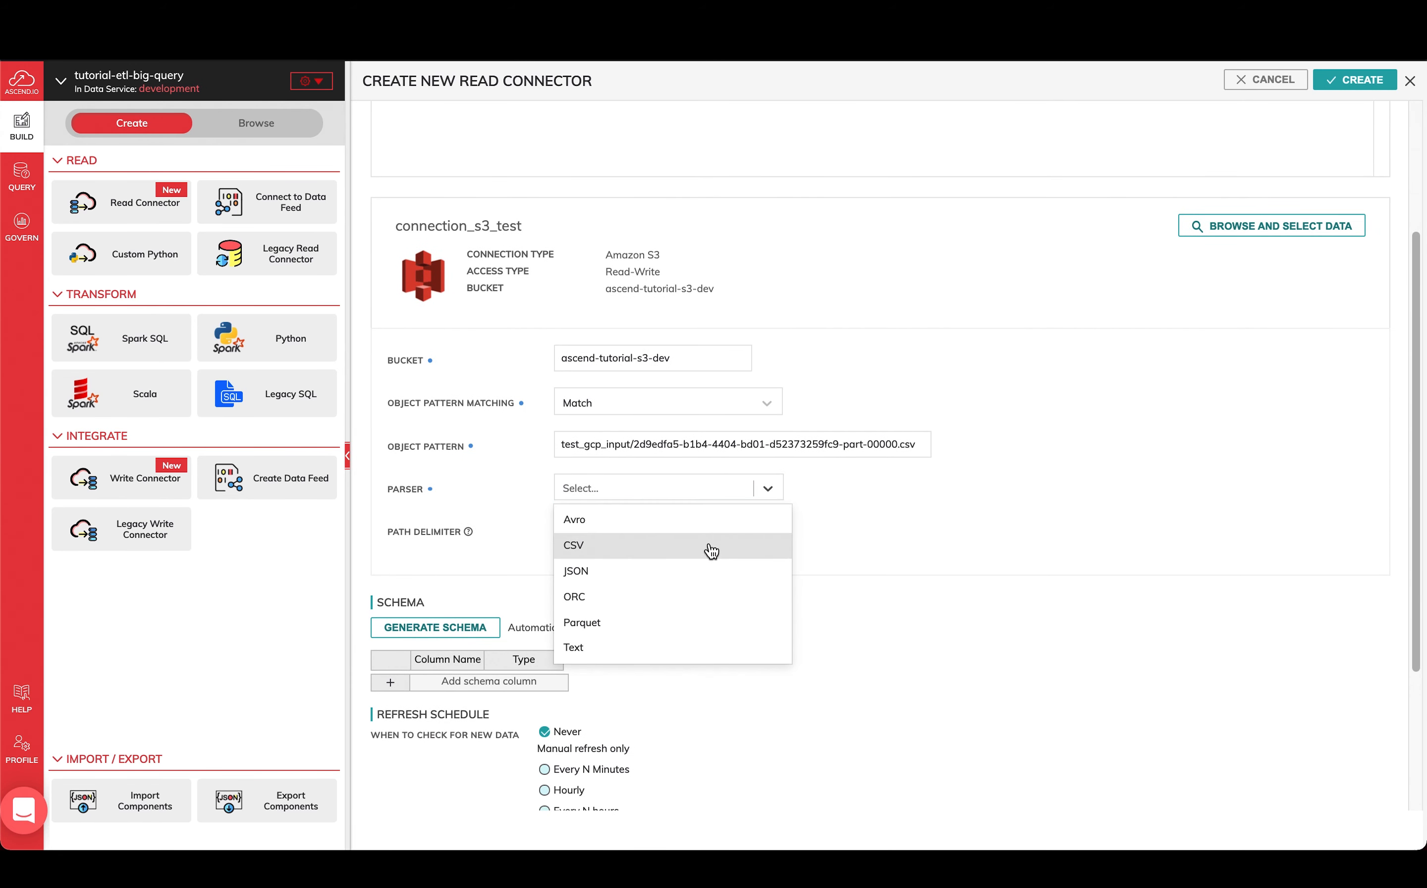
left_click(711, 551)
Set the CSV field delimiter to a comma and mark the files as having a header row.
scroll(935, 552, "down", 1)
left_click(644, 497)
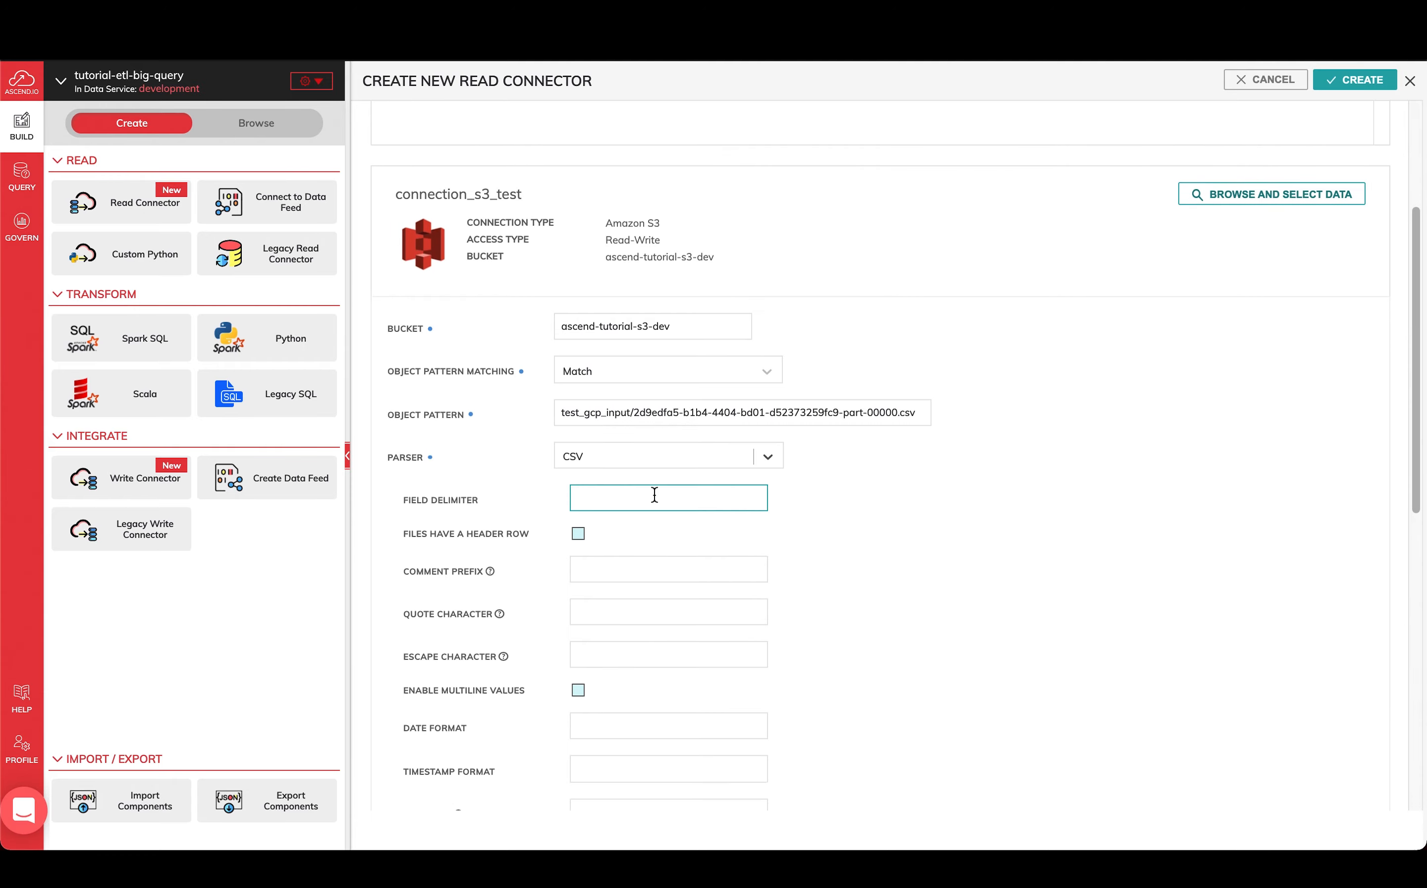
left_click(631, 568)
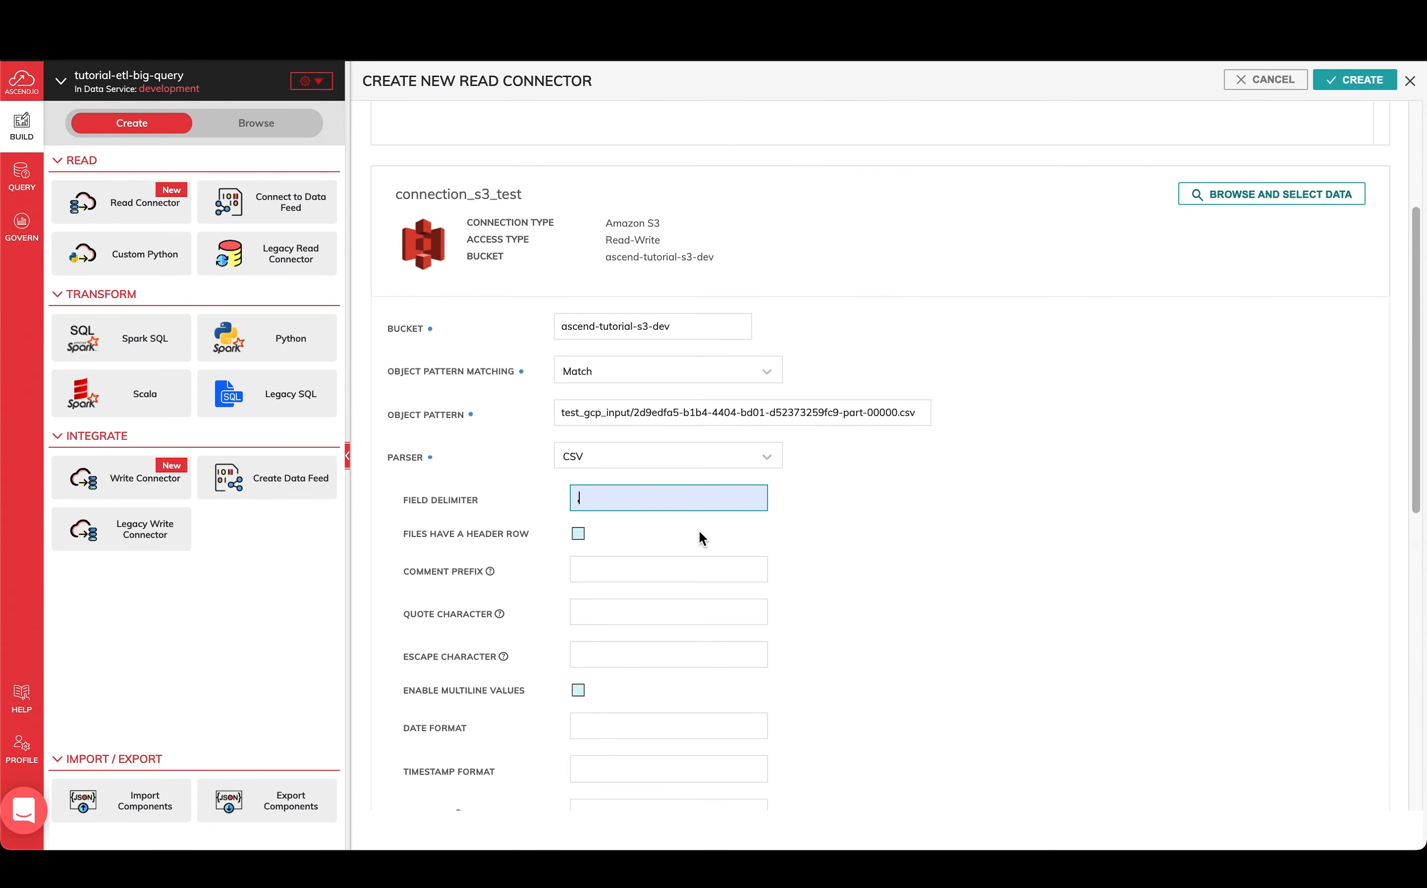
left_click(577, 536)
Generate the schema with a data preview and set the ts column's type to Timestamp.
scroll(975, 566, "down", 10)
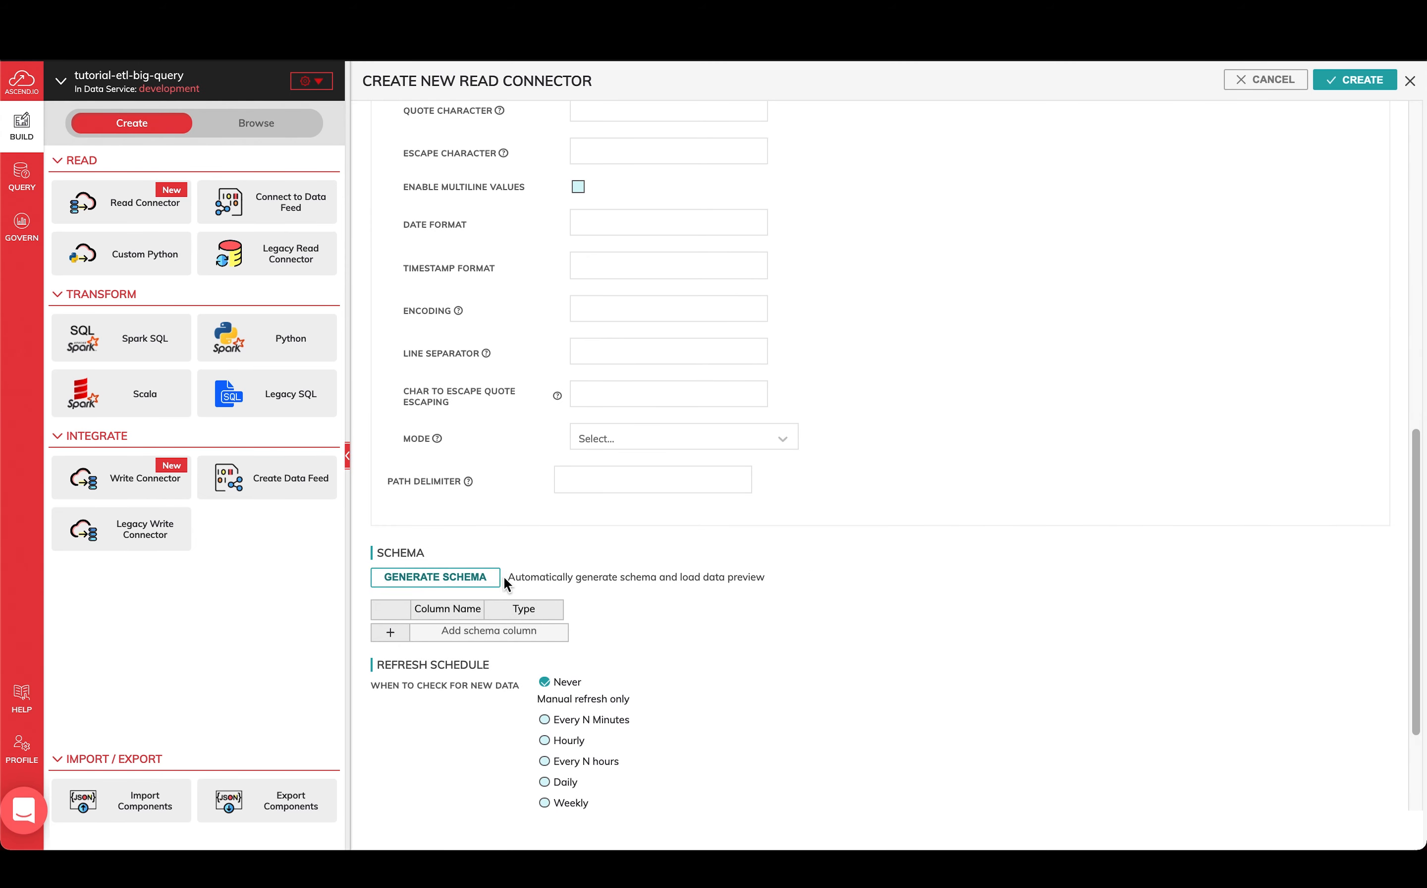
left_click(479, 585)
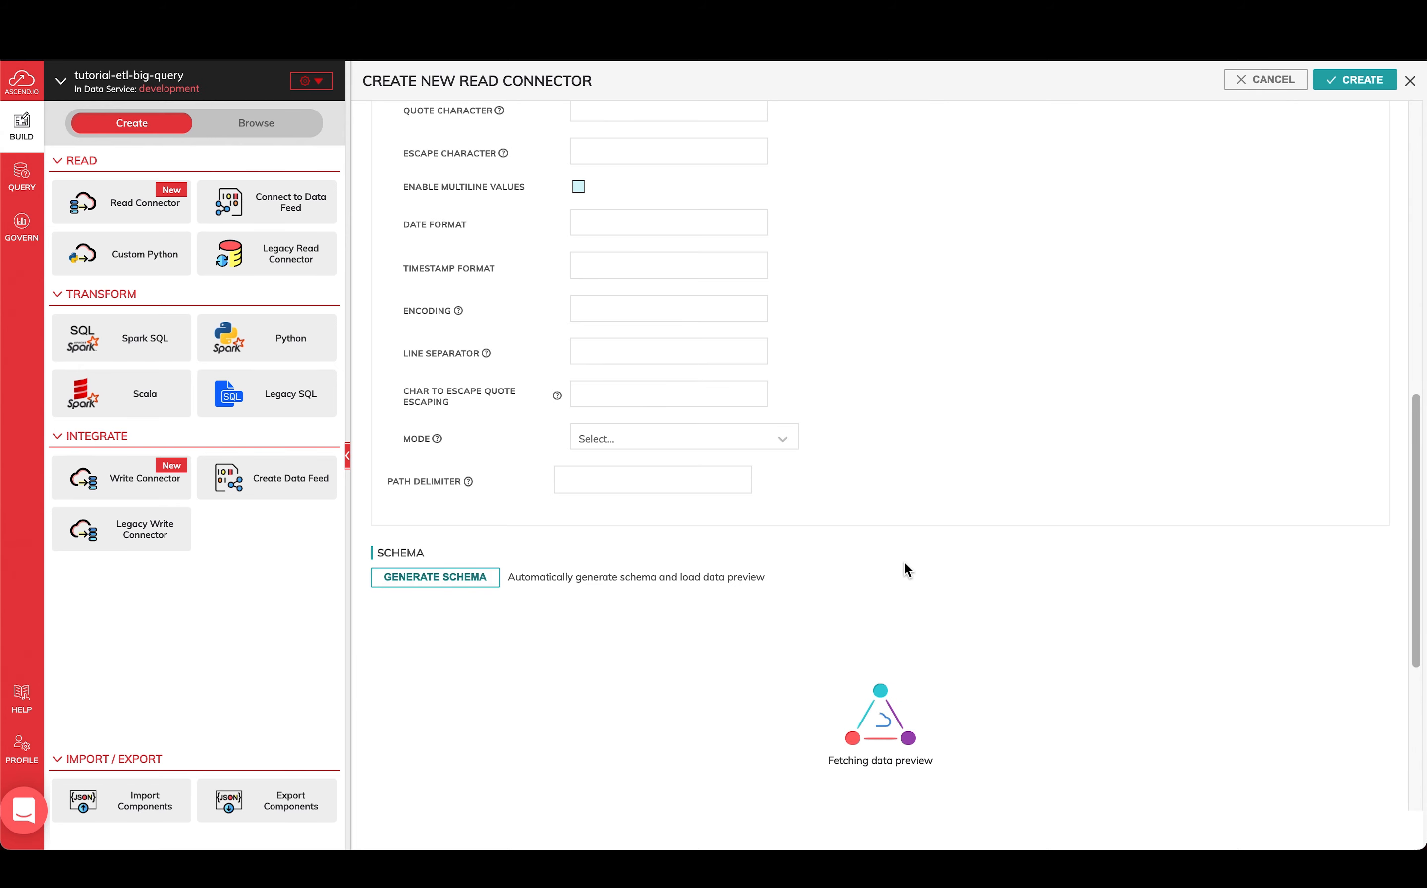
scroll(907, 559, "down", 3)
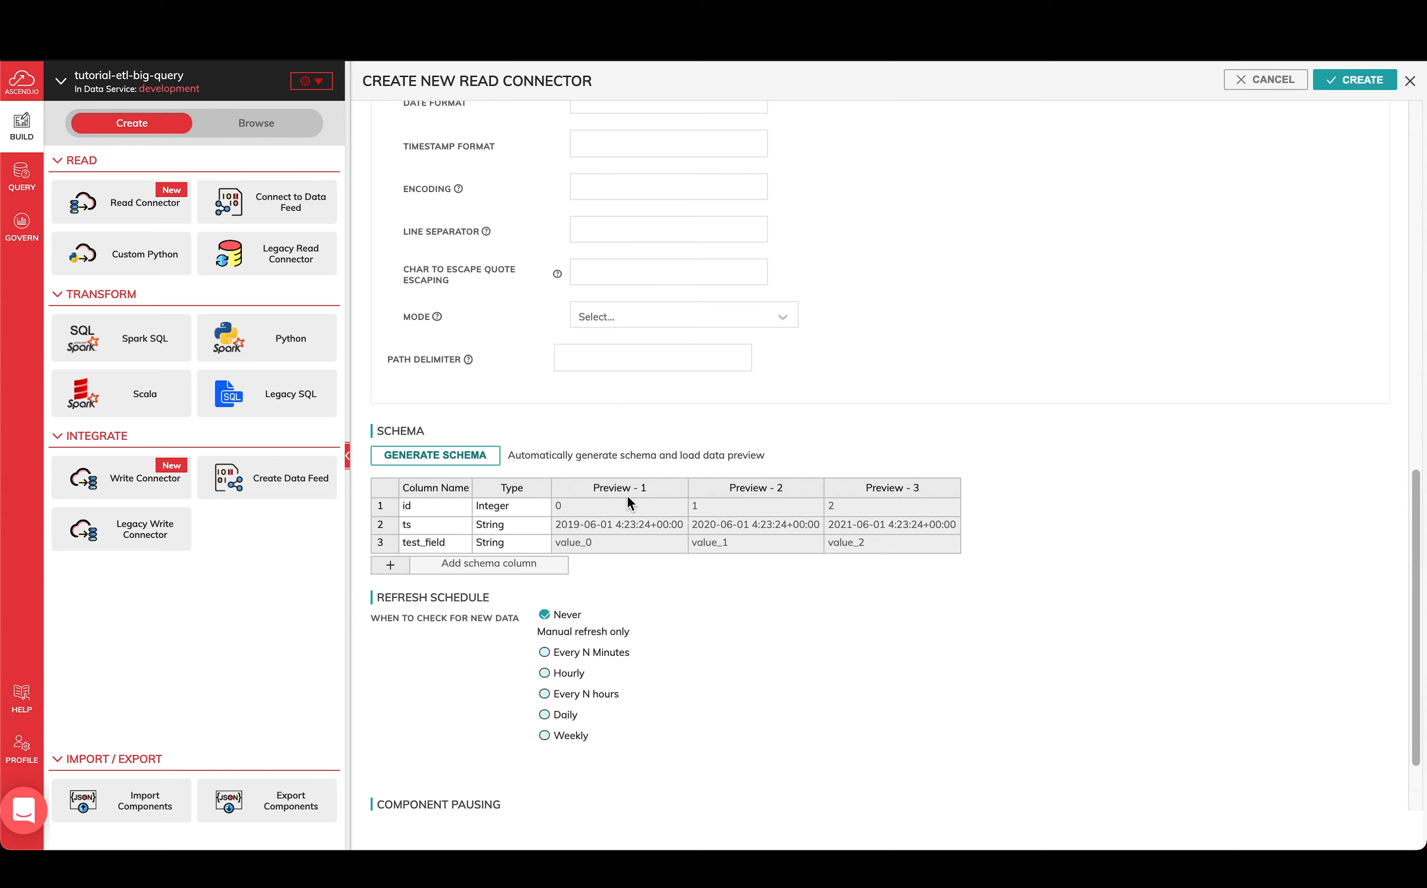
double_click(527, 527)
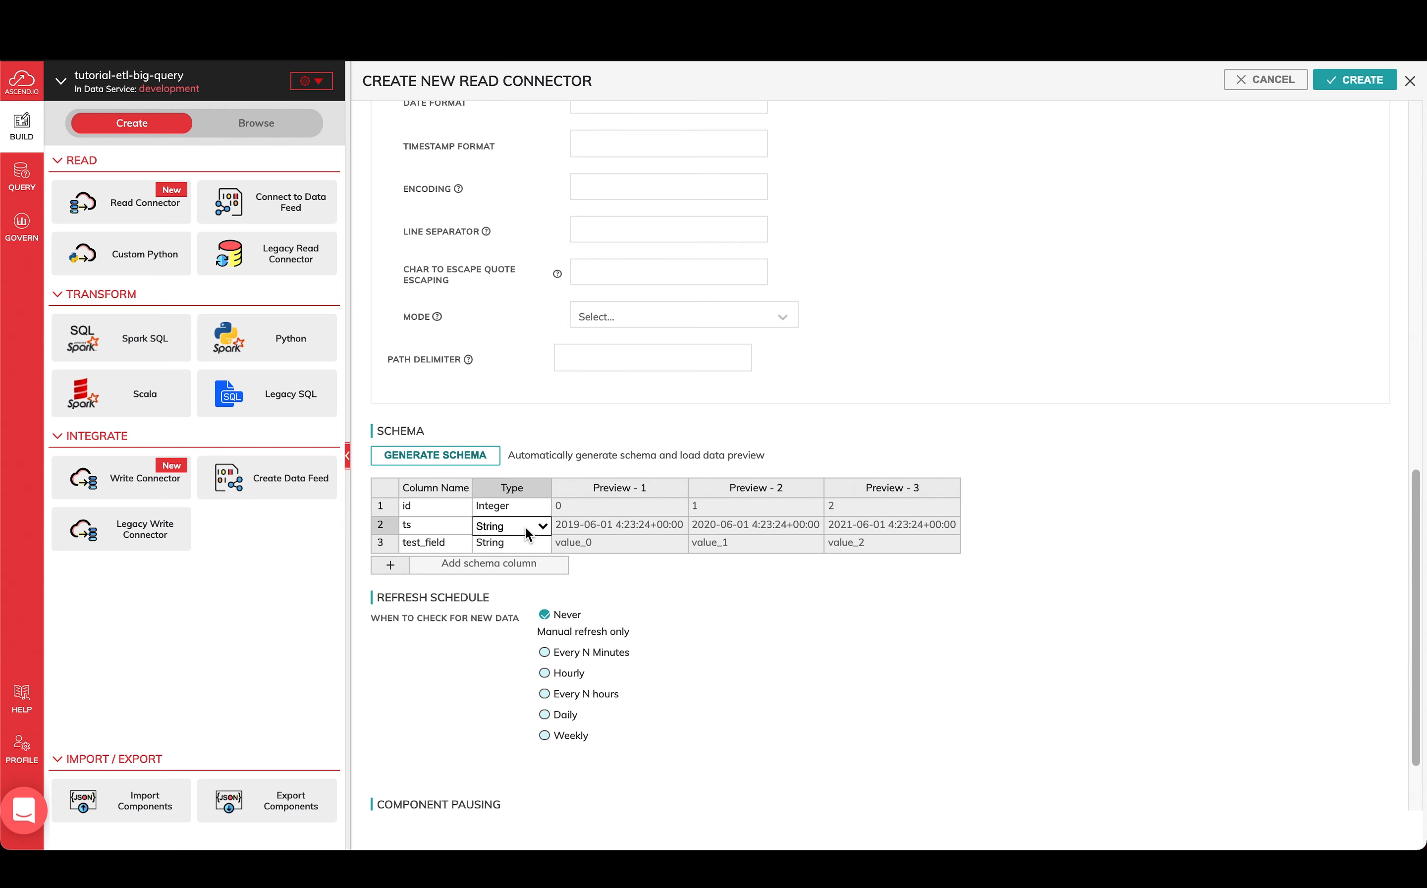
left_click(541, 528)
left_click(528, 562)
Set the refresh schedule to Hourly and create the read connector.
scroll(1060, 591, "down", 3)
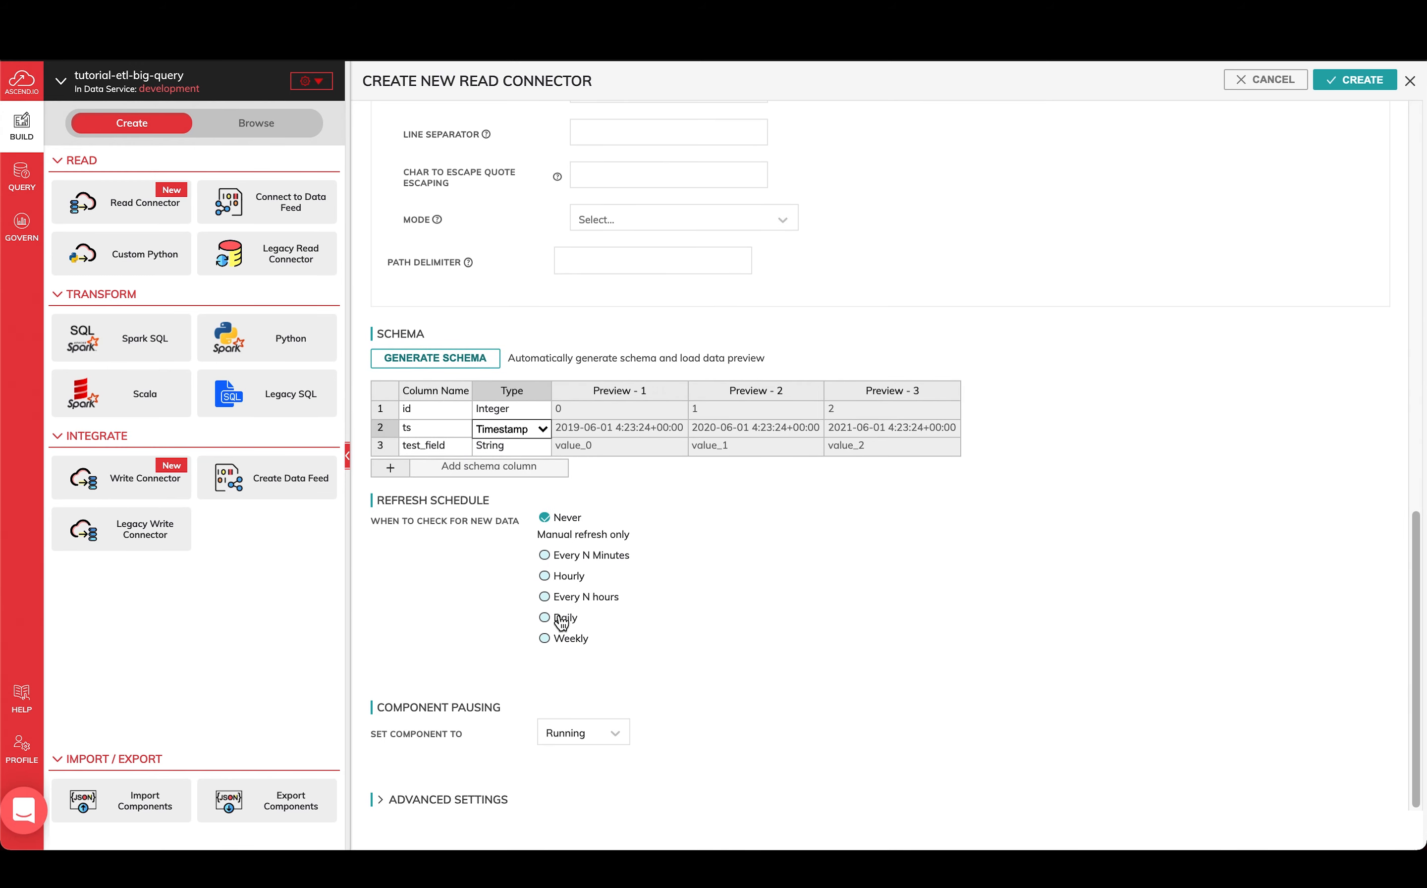
left_click(573, 577)
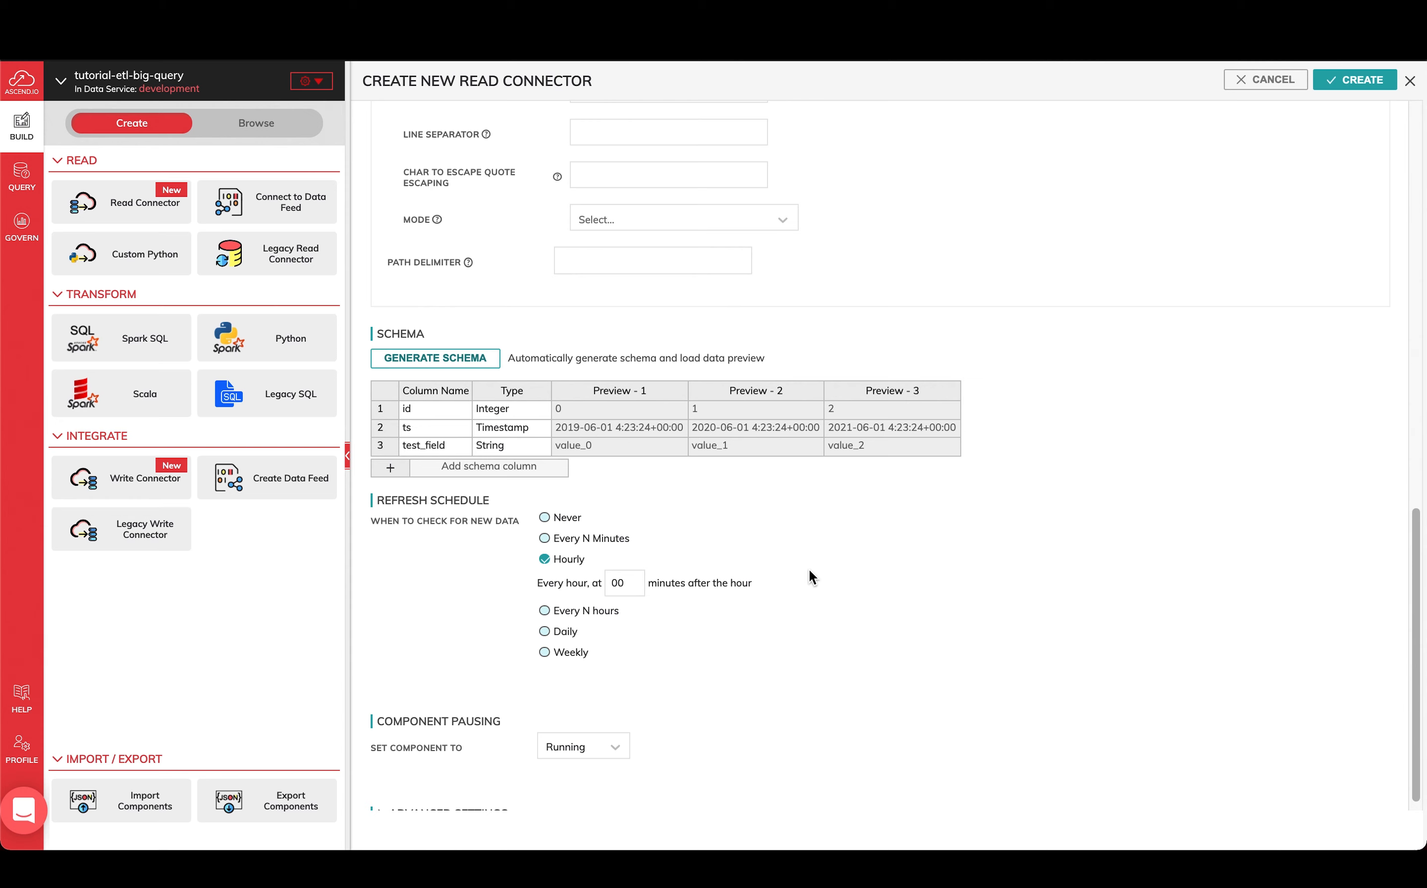
left_click(1346, 82)
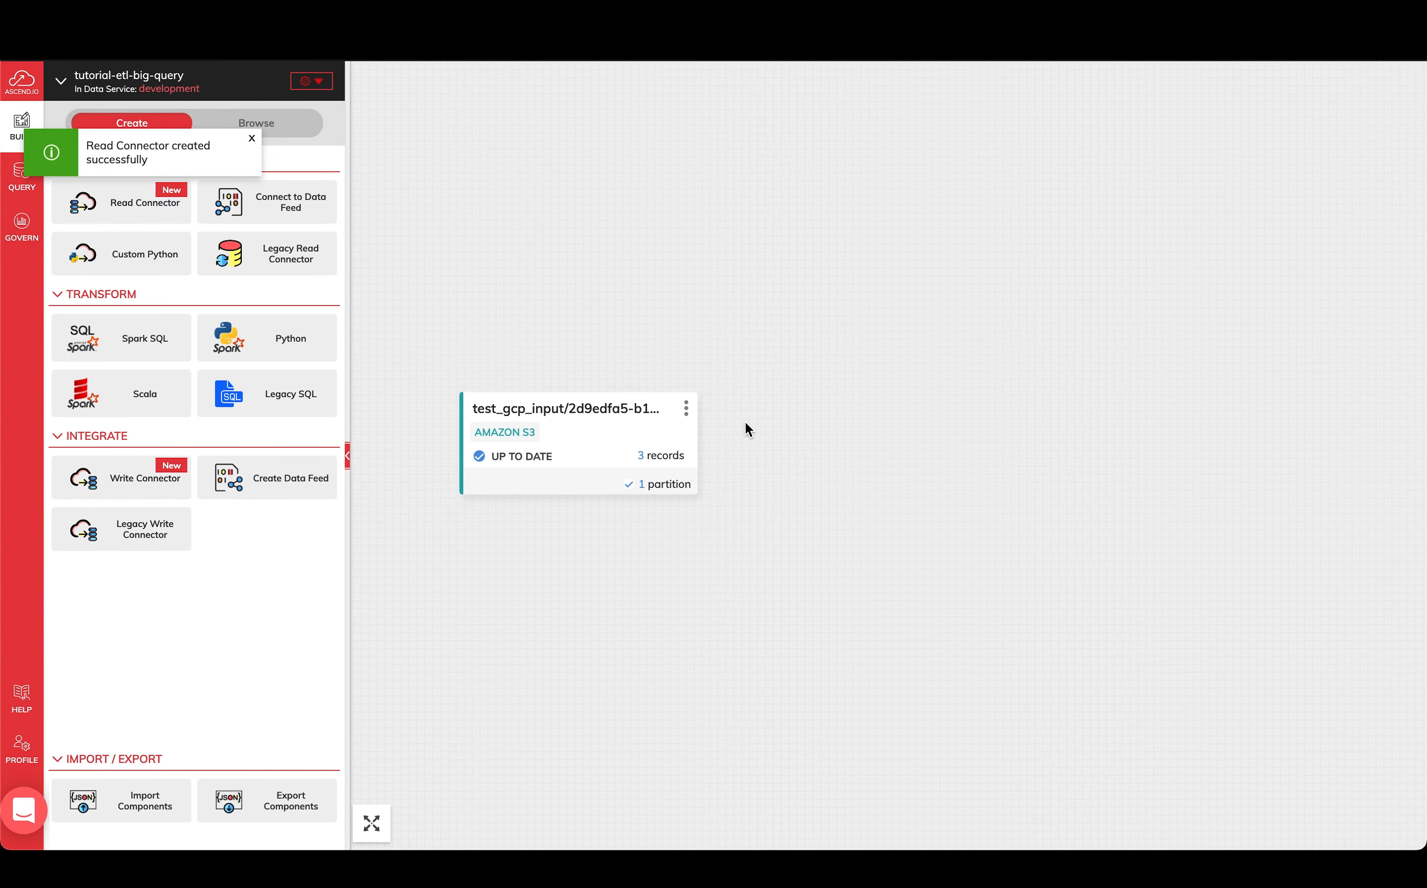
Rename the new Amazon S3 read connector as s3_input, update it and return to the dataflow graph.
left_click(686, 409)
left_click(871, 416)
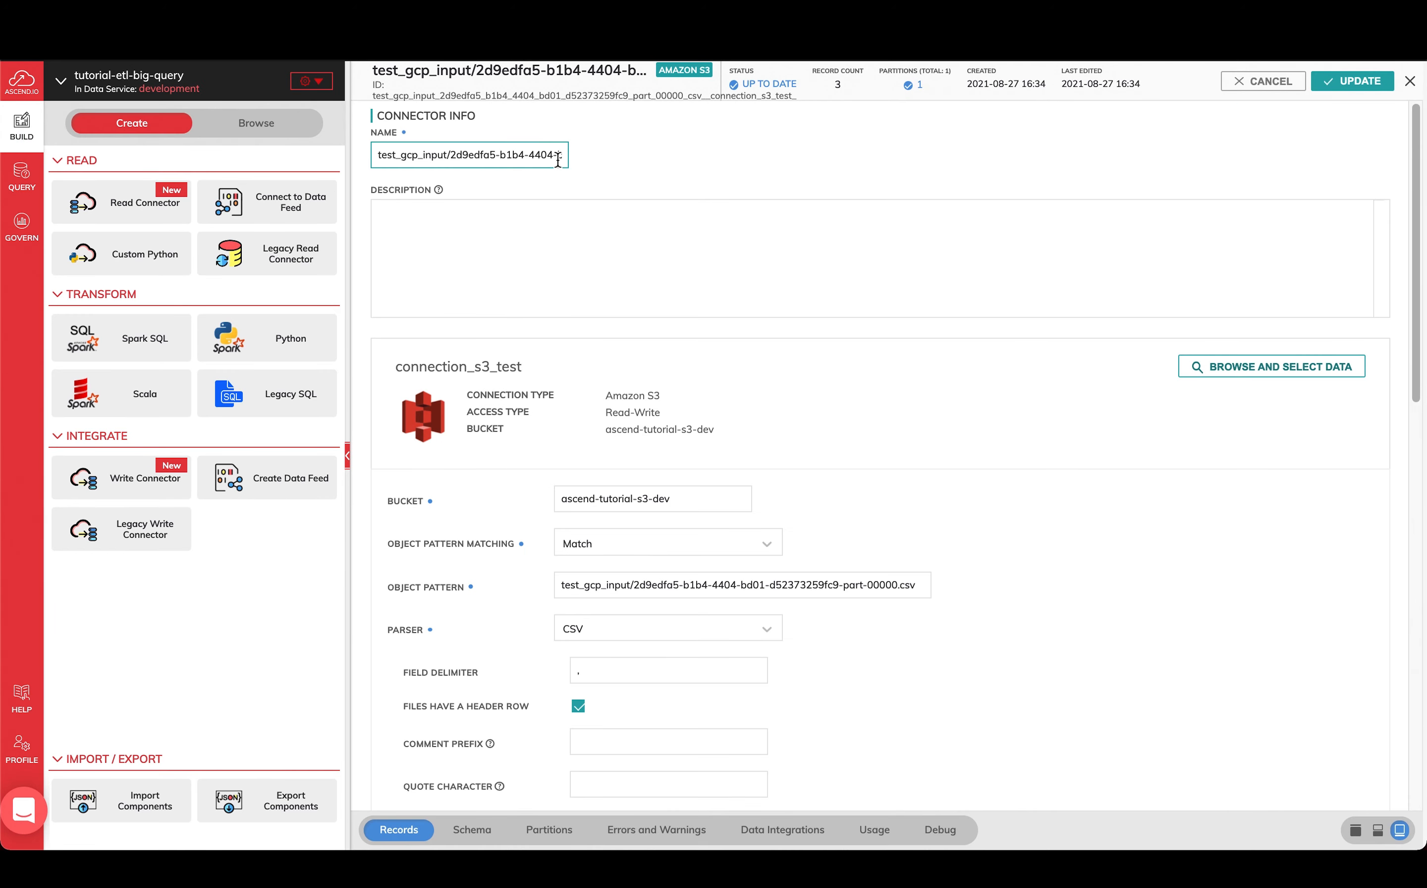
triple_click(558, 159)
type("s3_input")
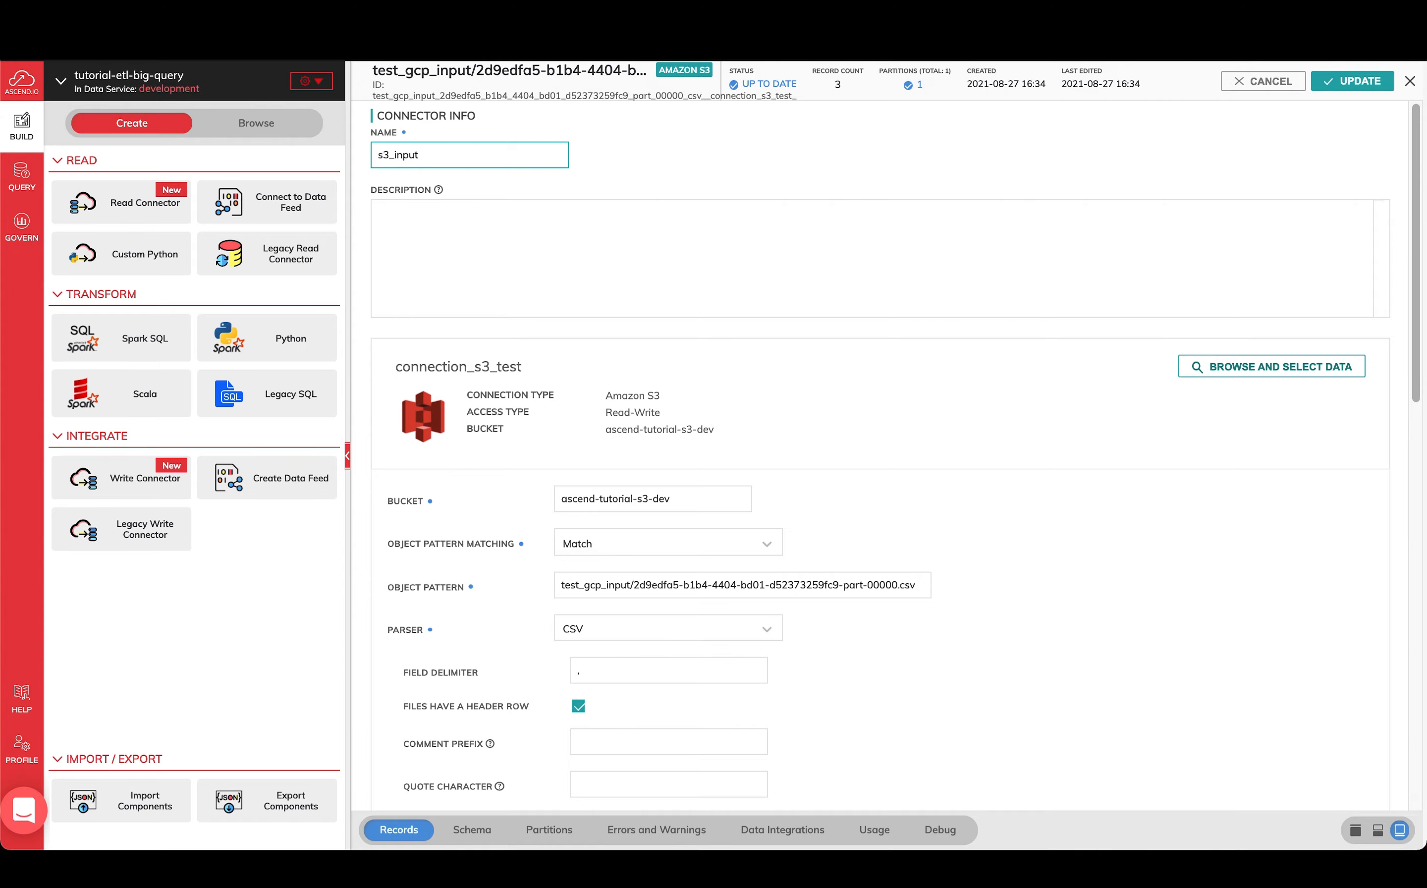
left_click(1361, 83)
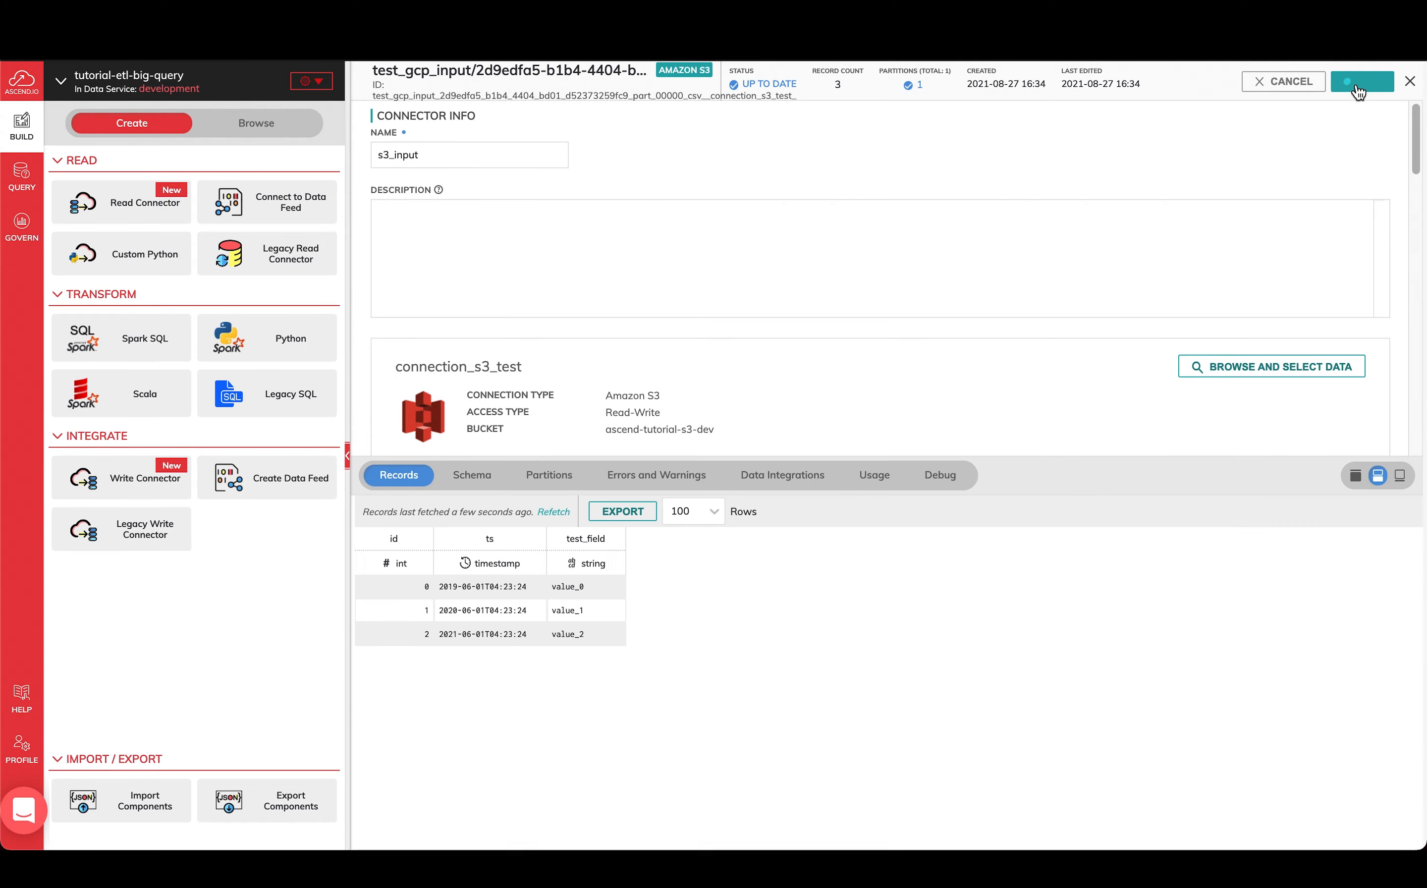
left_click(1409, 84)
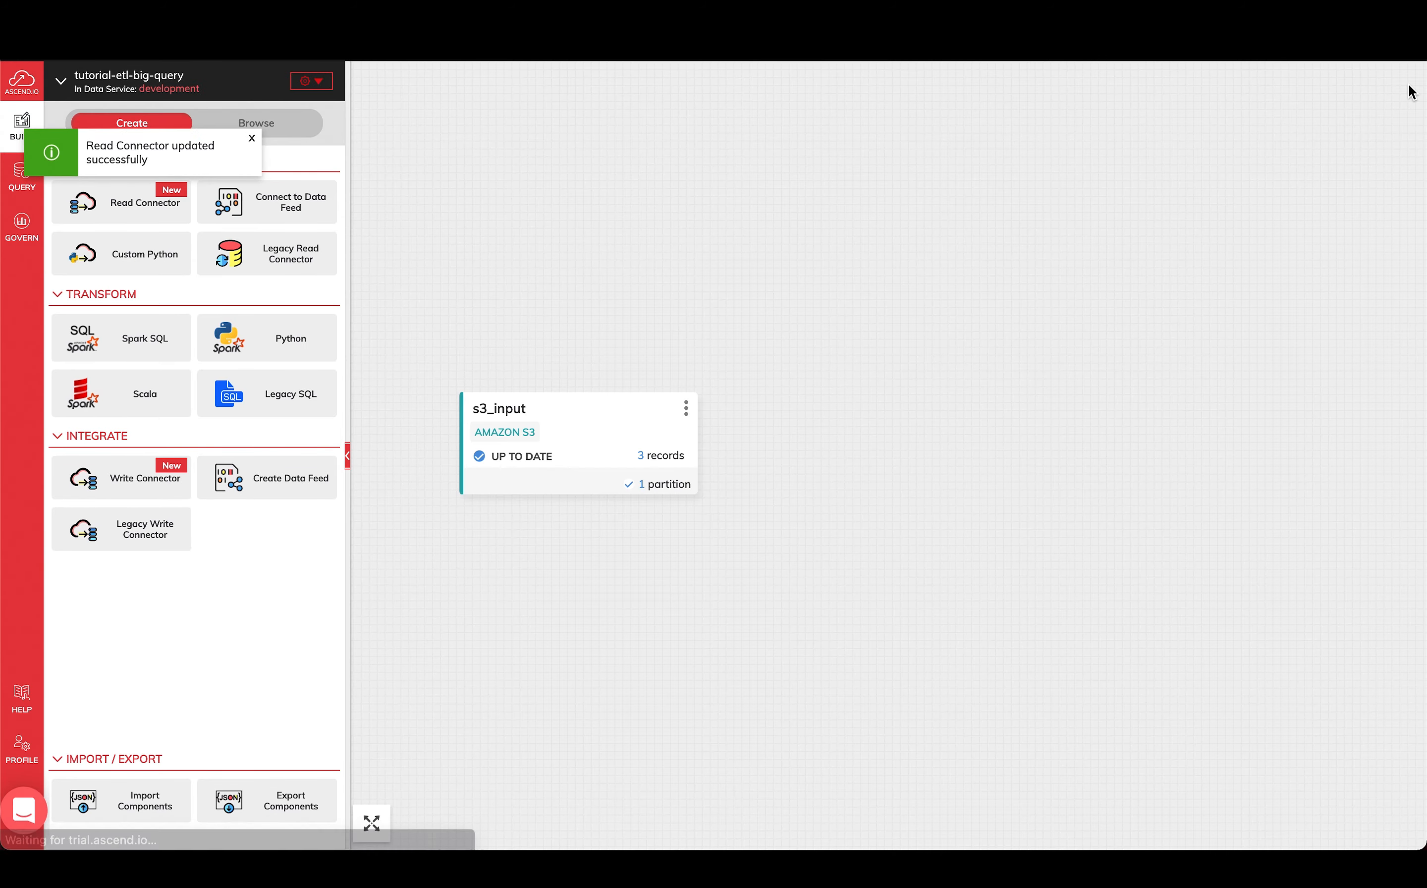
Open a query on the s3_input component and run its default SELECT statement.
left_click(688, 409)
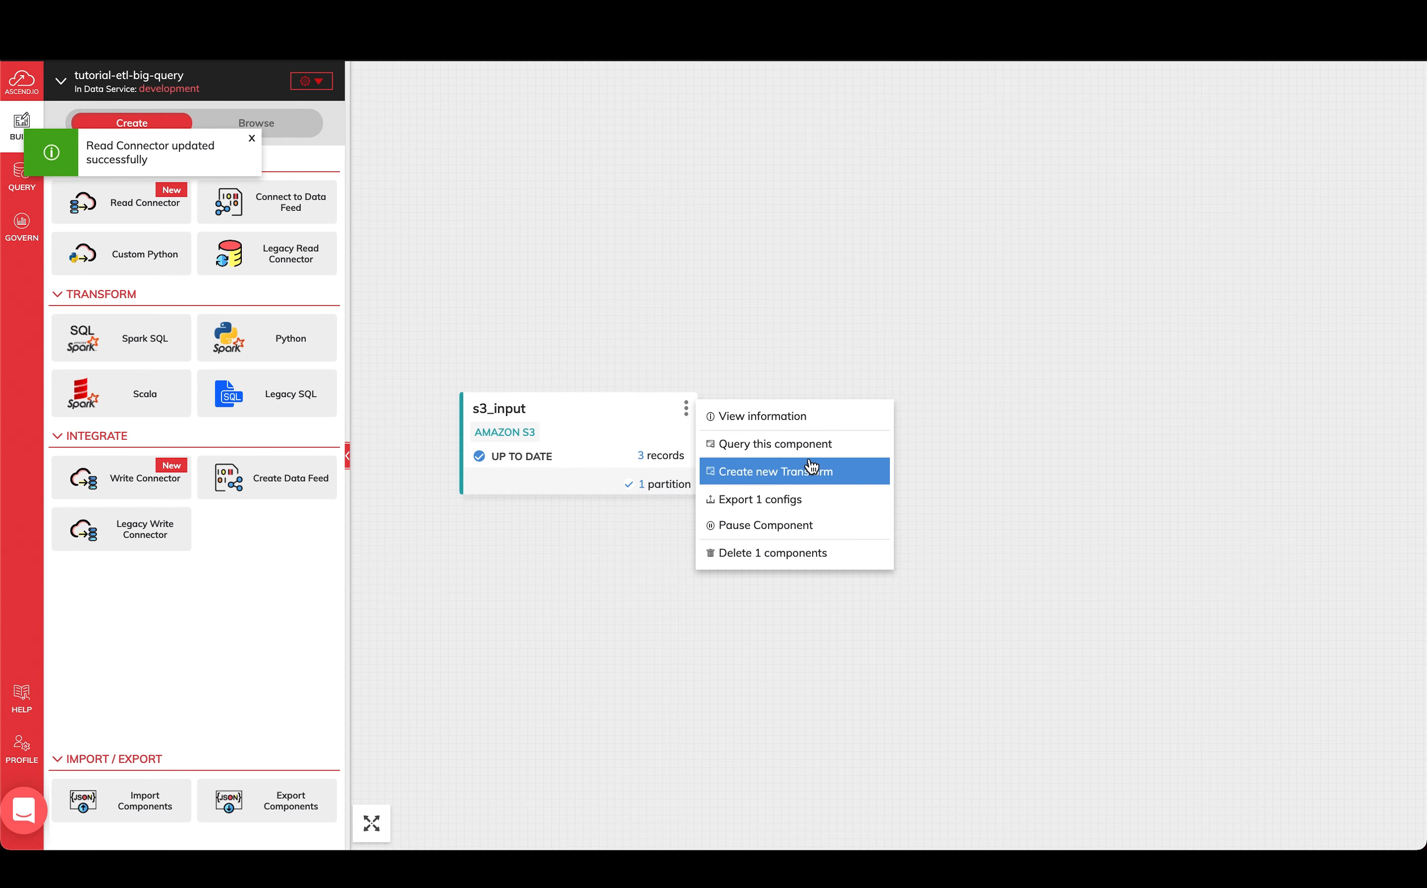
left_click(817, 445)
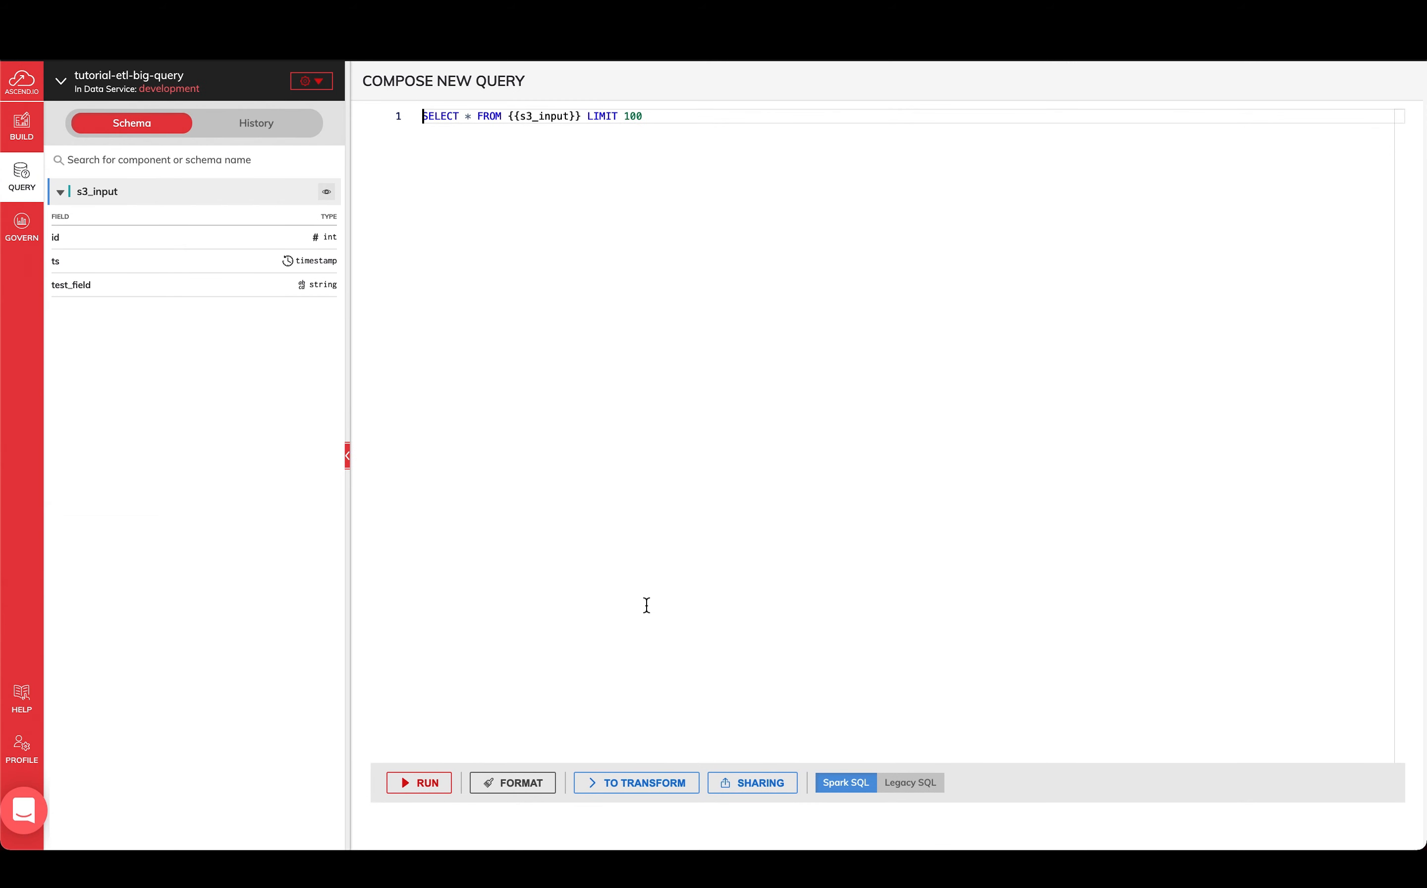
left_click(408, 787)
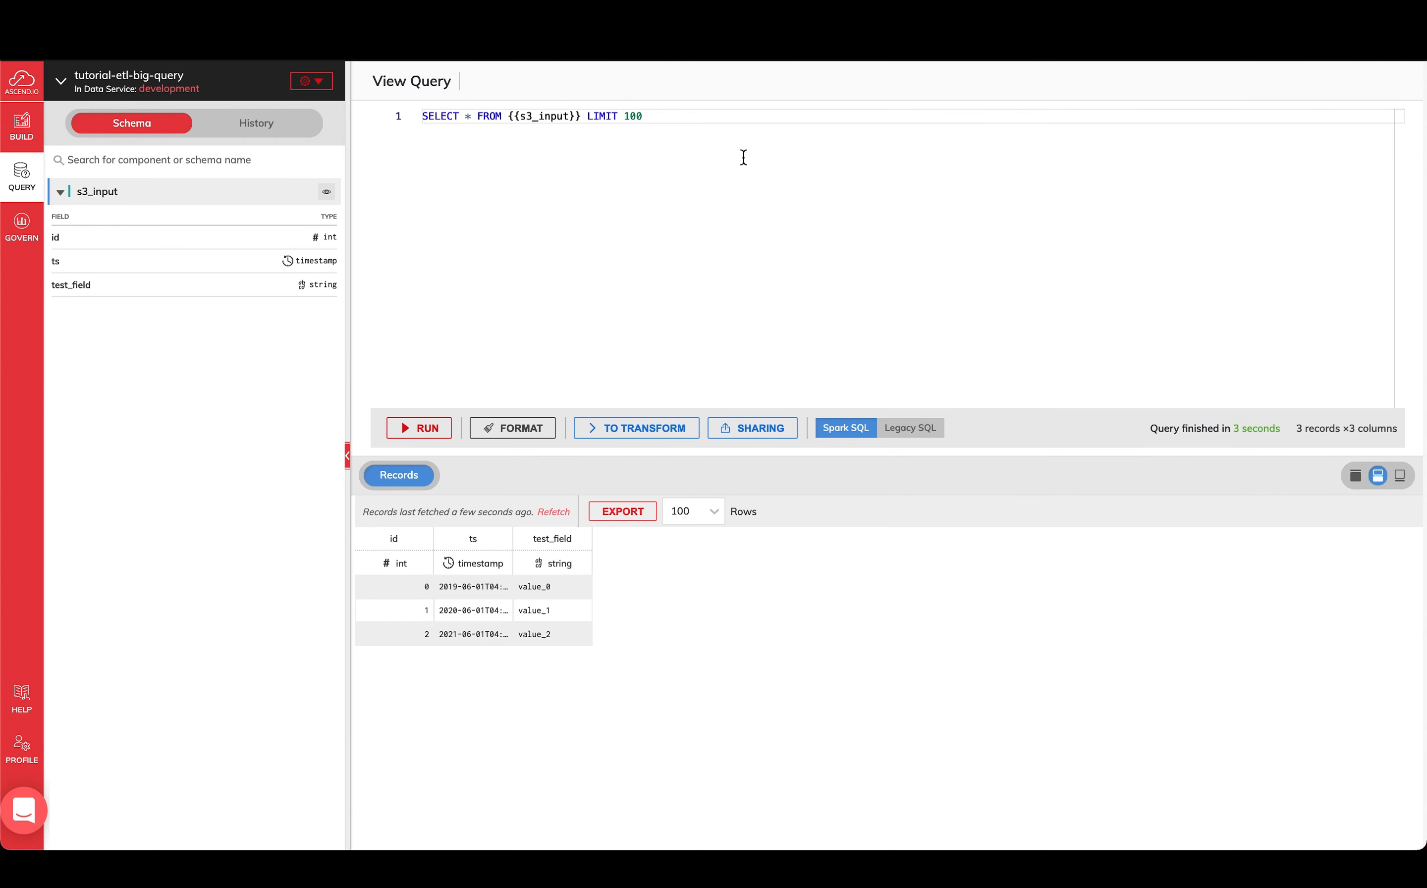
Change the query to select only id,ts instead of all columns and run it.
left_click(664, 123)
left_click(472, 117)
key("BackSpace")
type("id,ts")
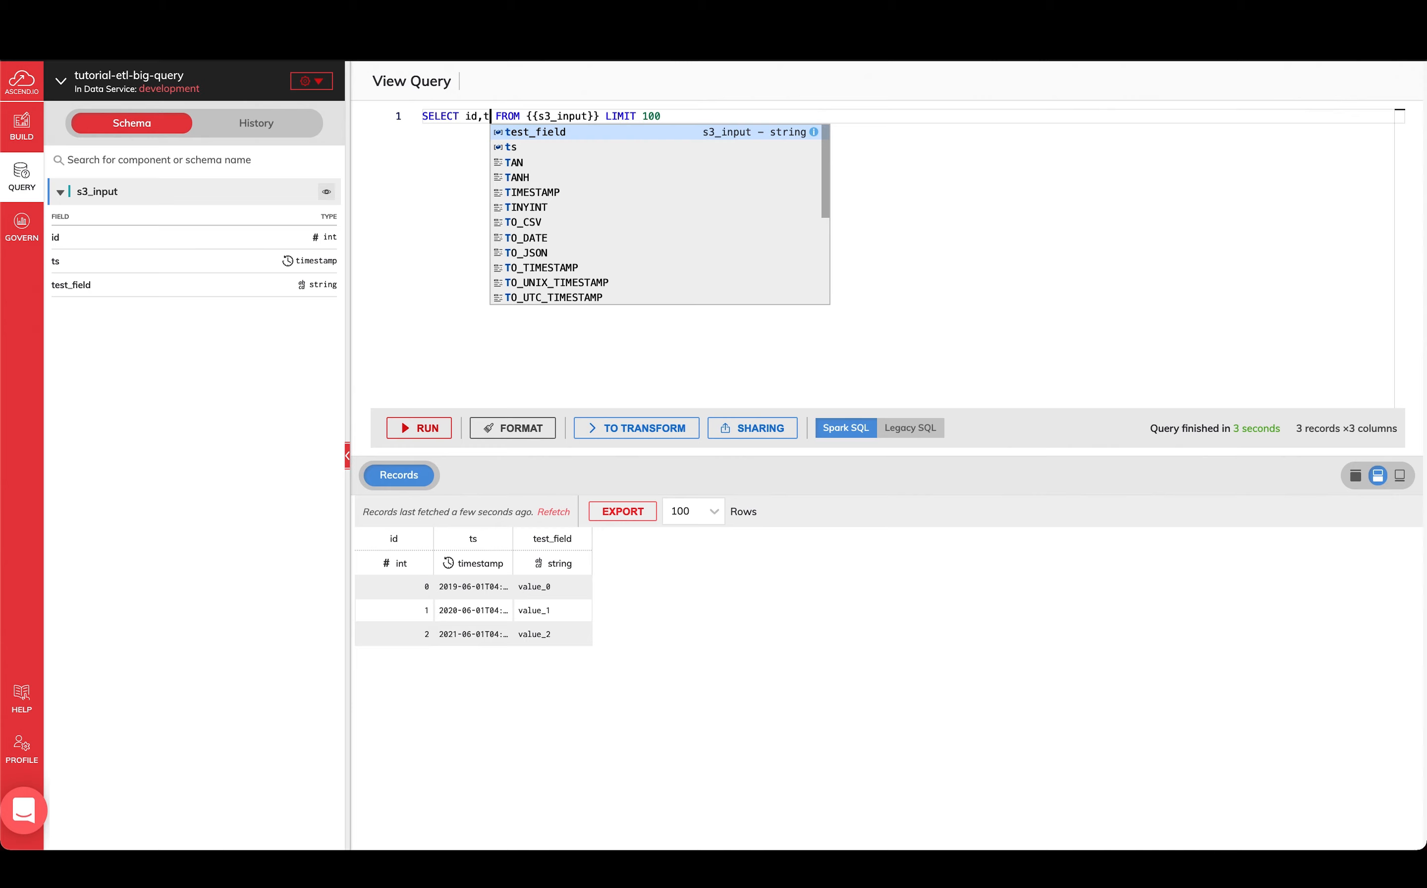
key("super+Return")
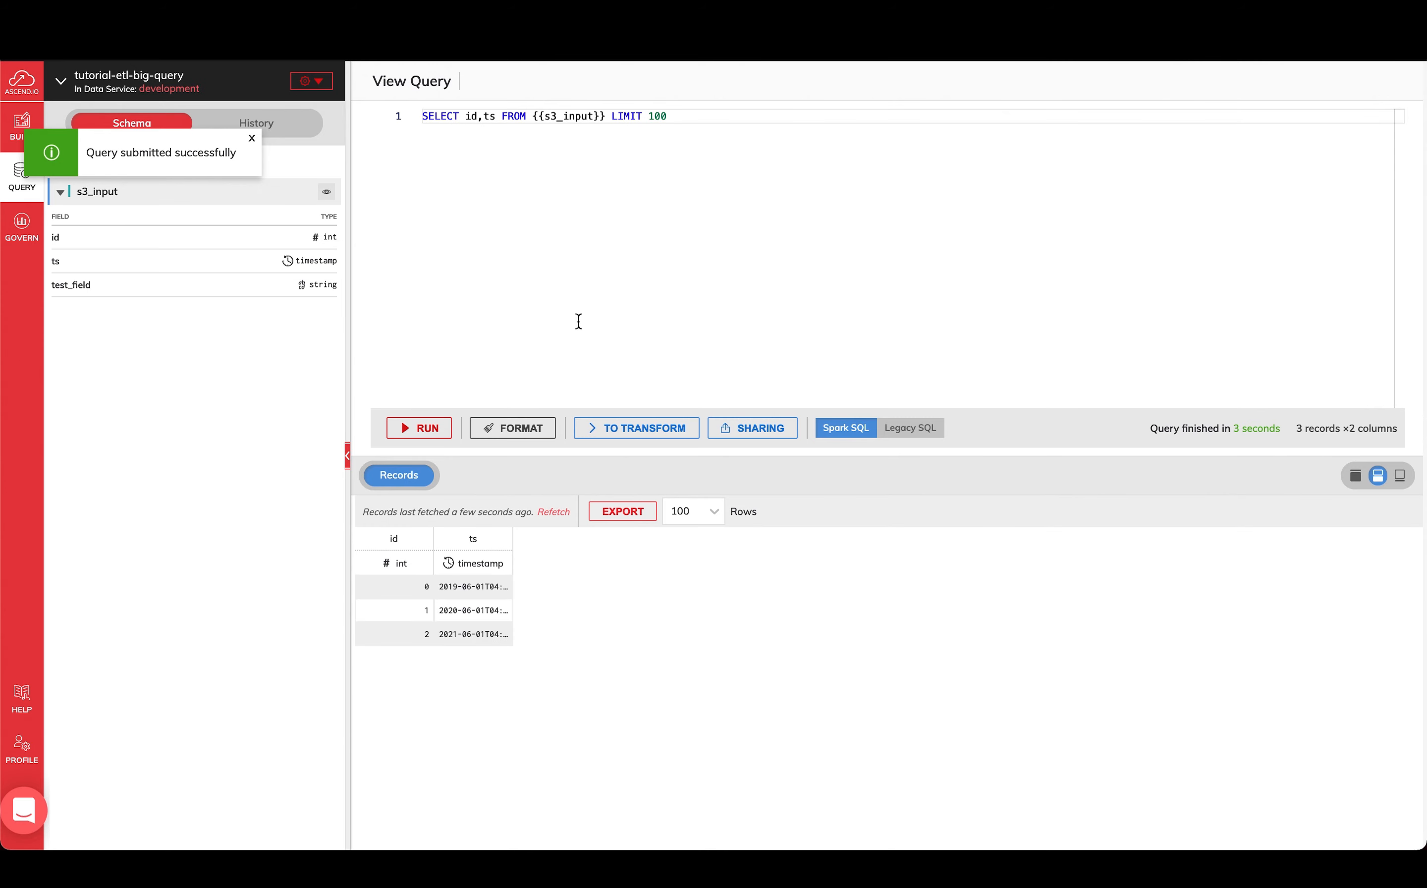
Remove LIMIT 100 from the query and run it again.
left_click_drag(606, 116, 698, 117)
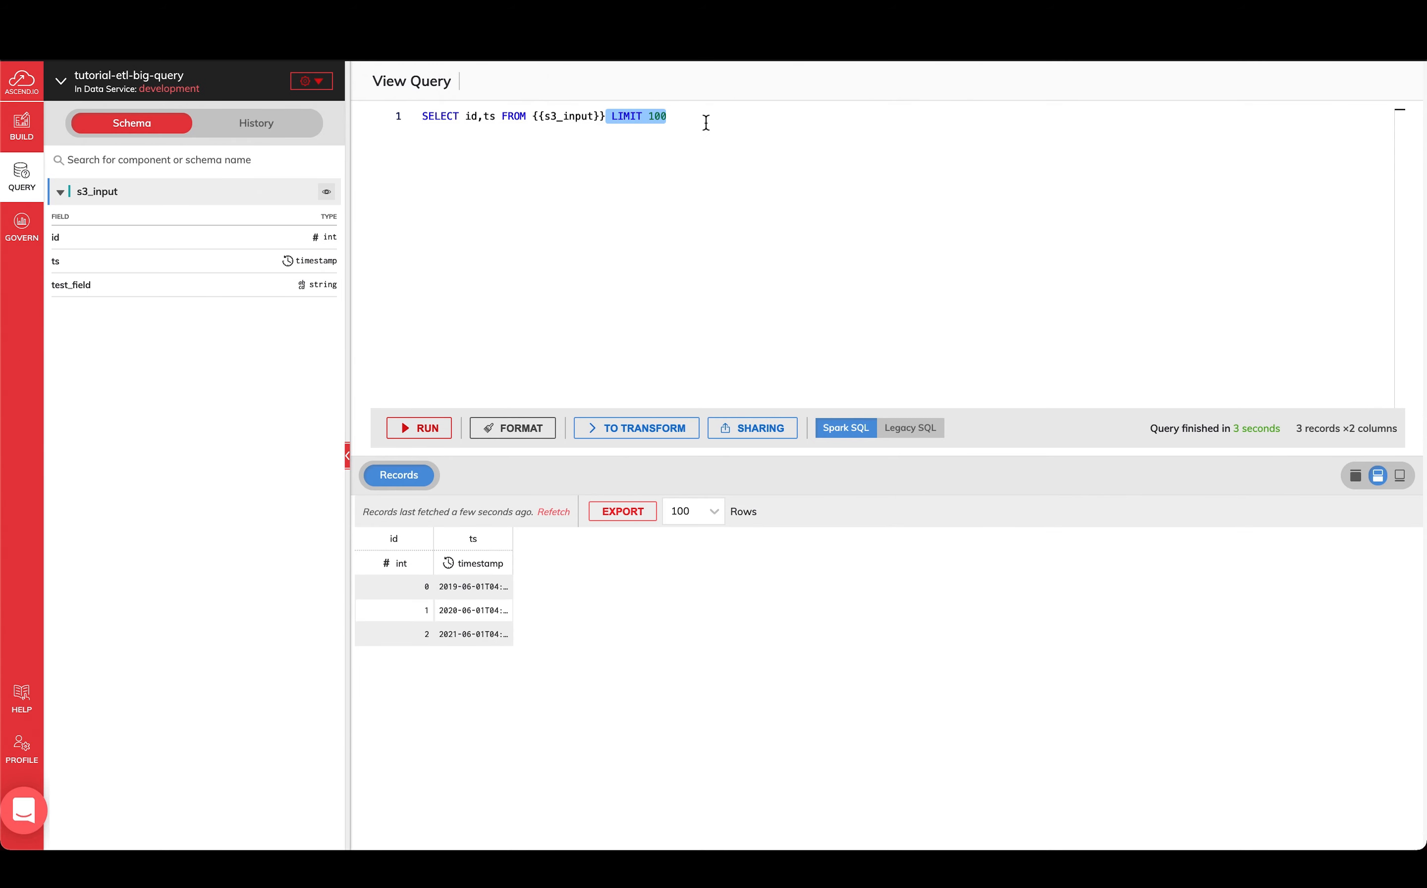
key("BackSpace")
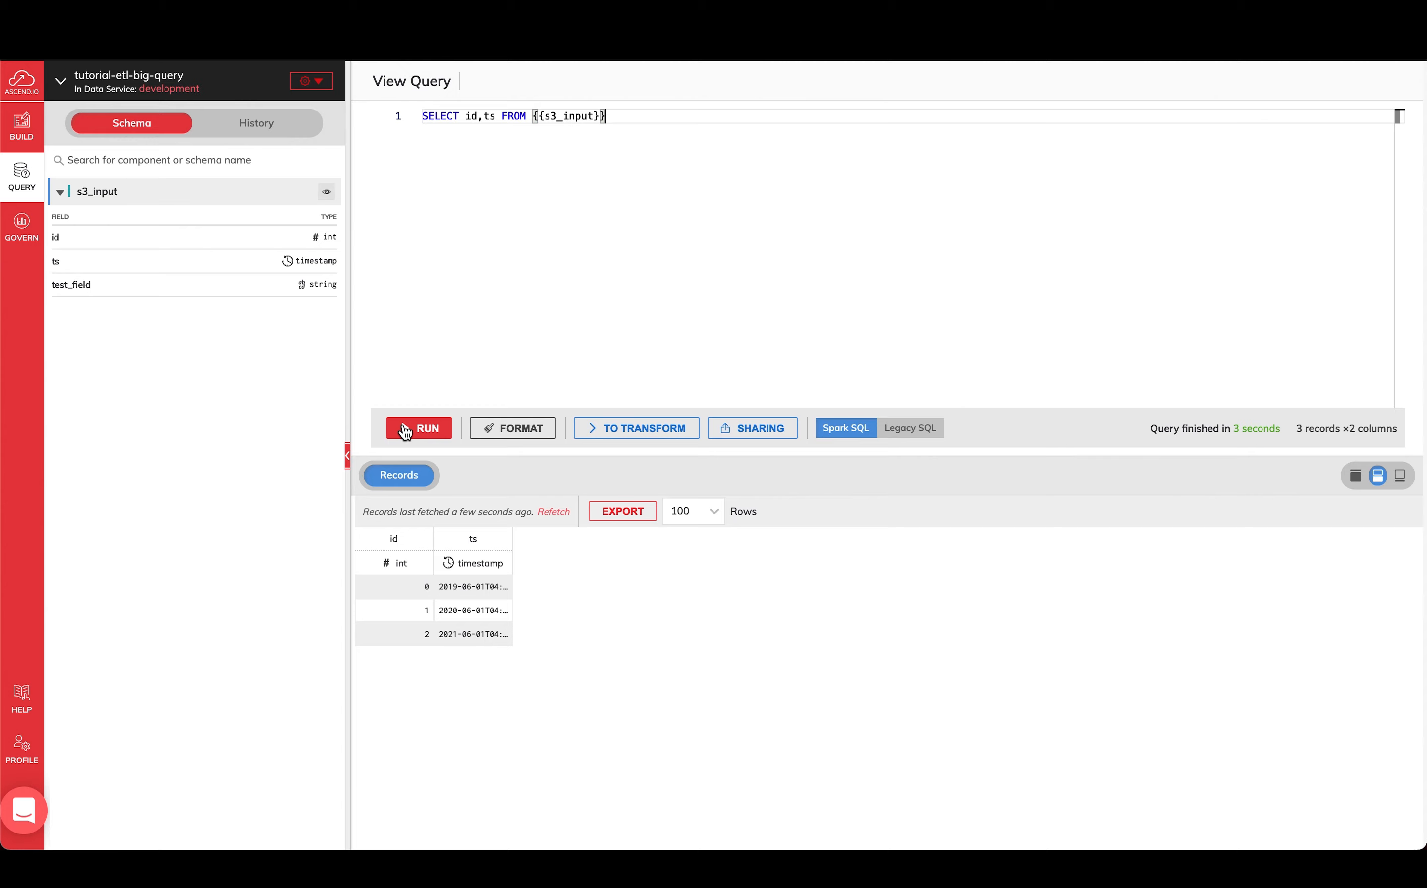
left_click(418, 428)
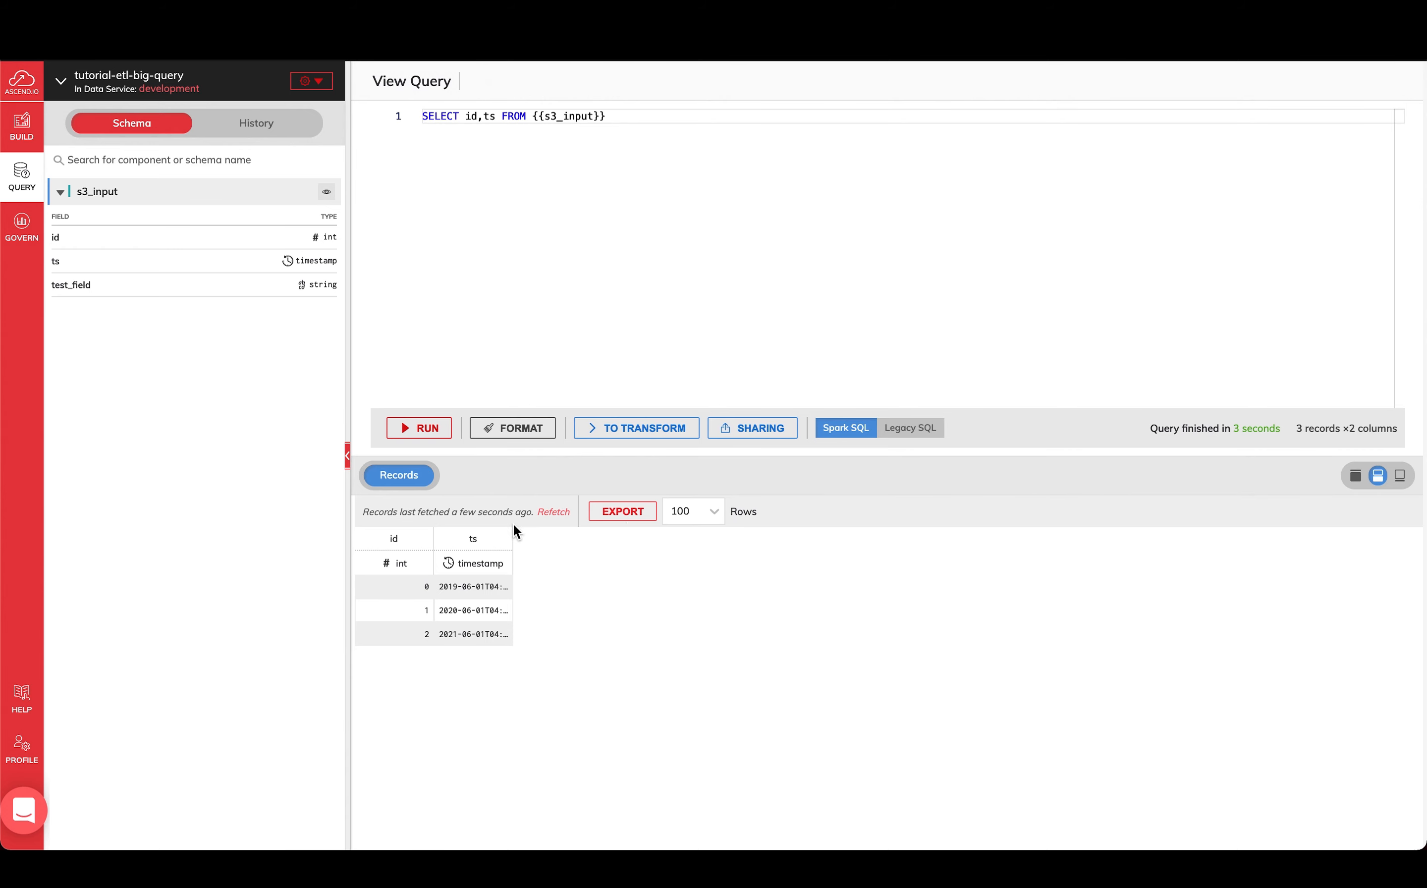
Convert the query to a transform named select_fields, keep Spark SQL as its type, and create it.
left_click(644, 429)
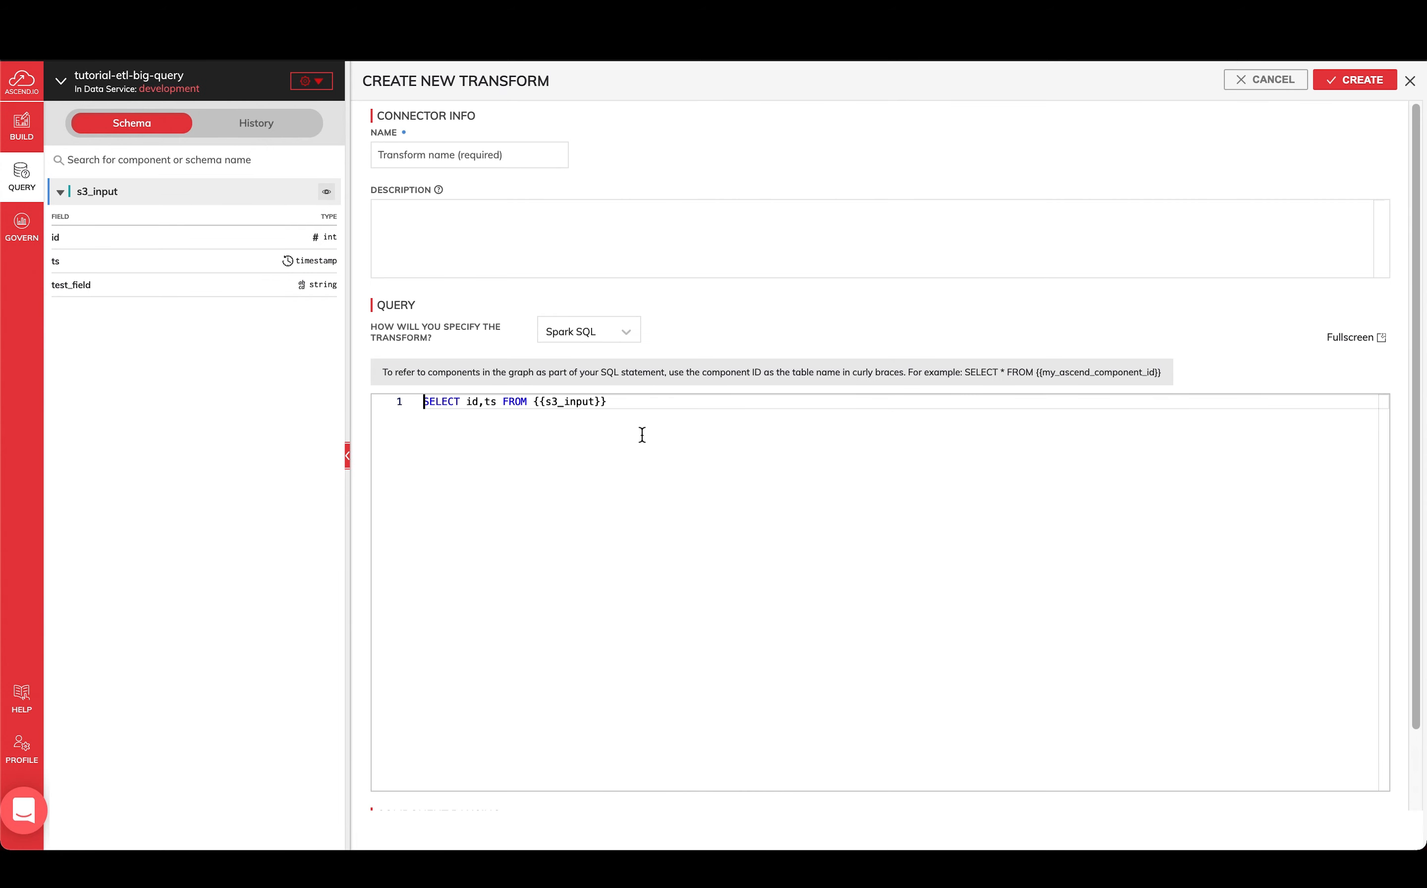
left_click(516, 154)
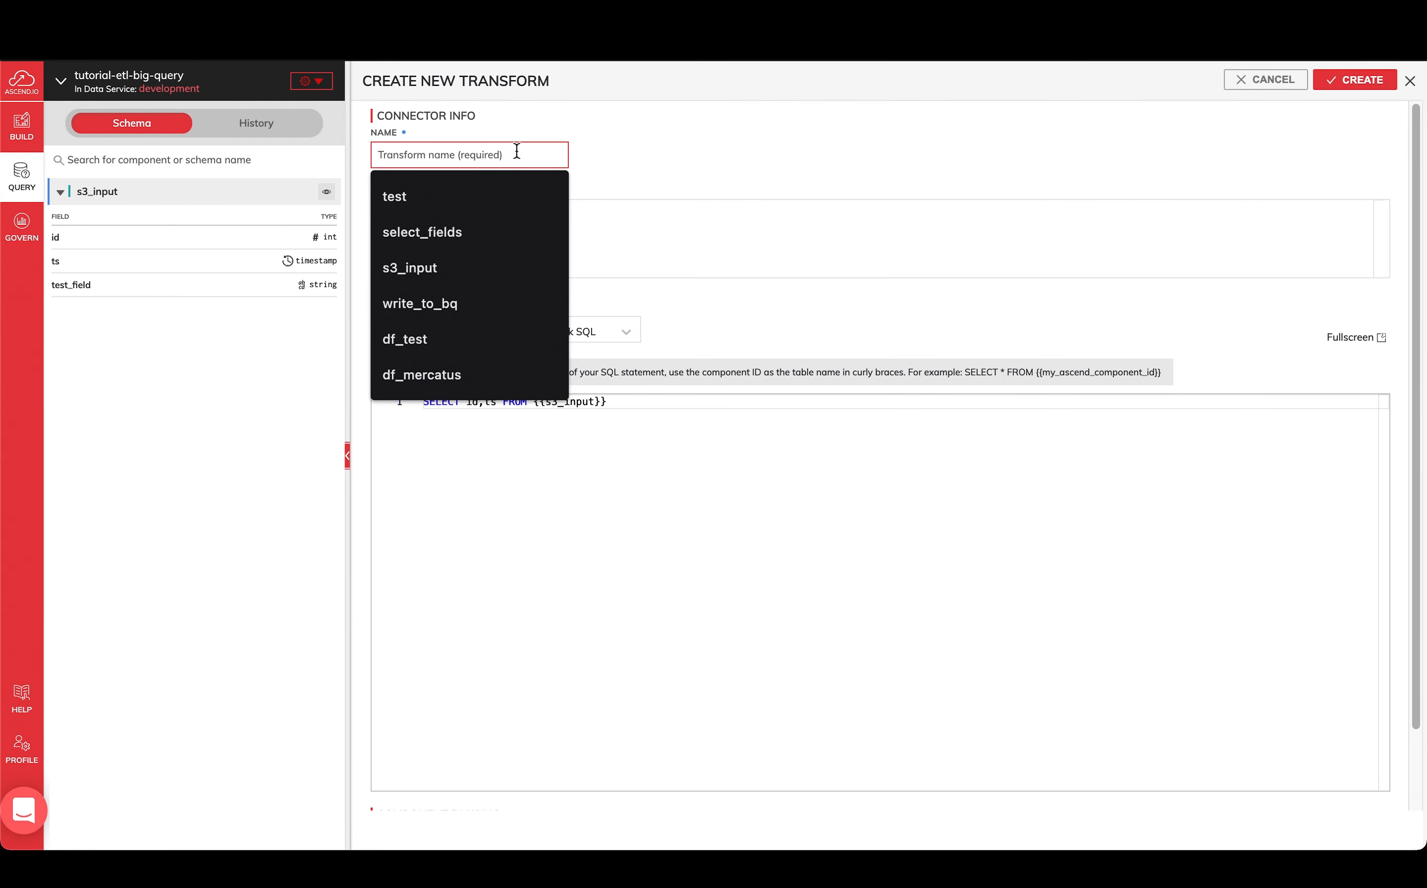
left_click(488, 229)
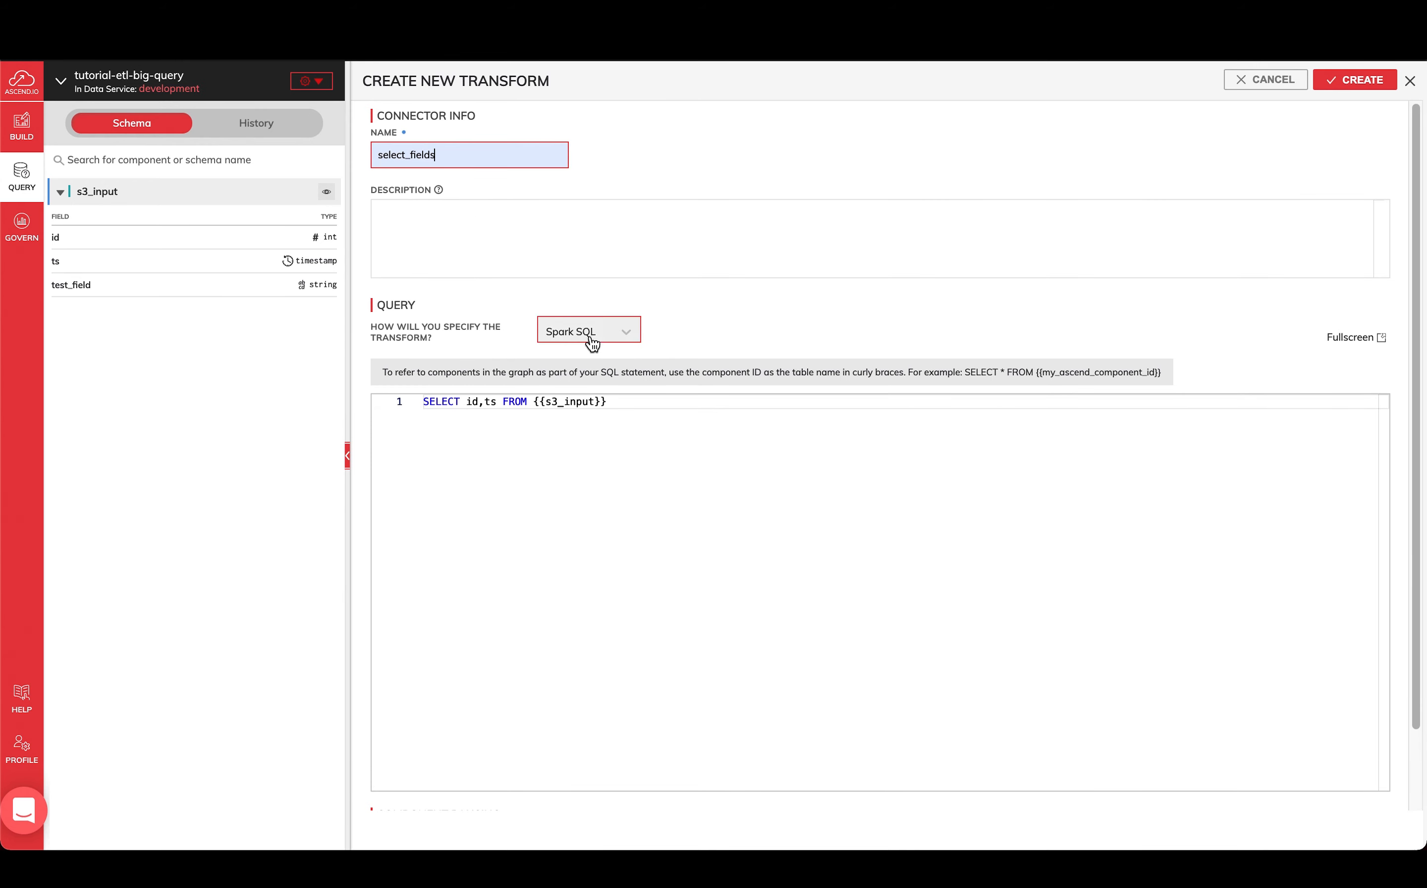
left_click(673, 412)
key("ctrl+a")
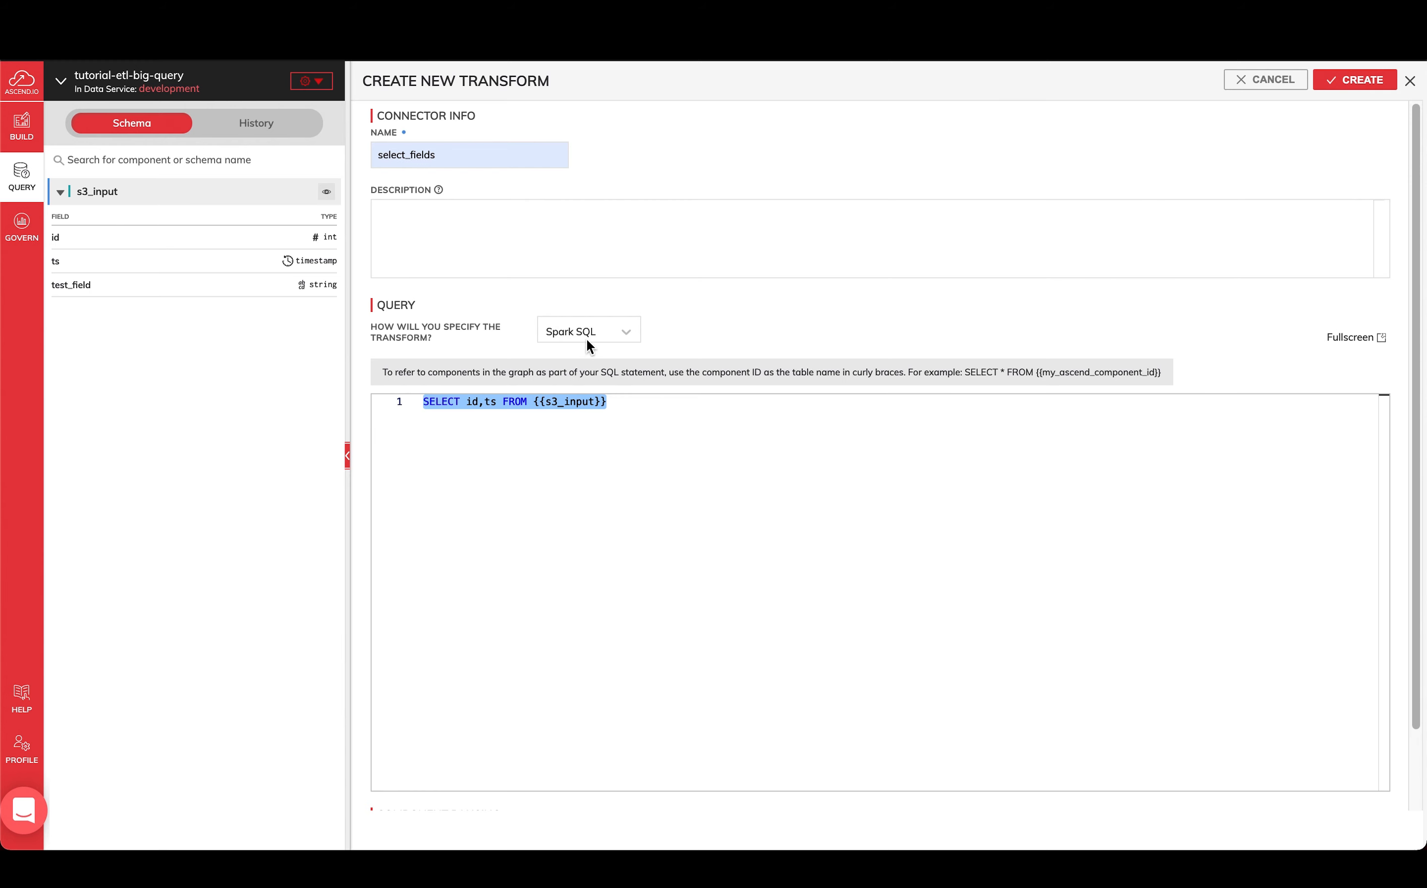
left_click(625, 330)
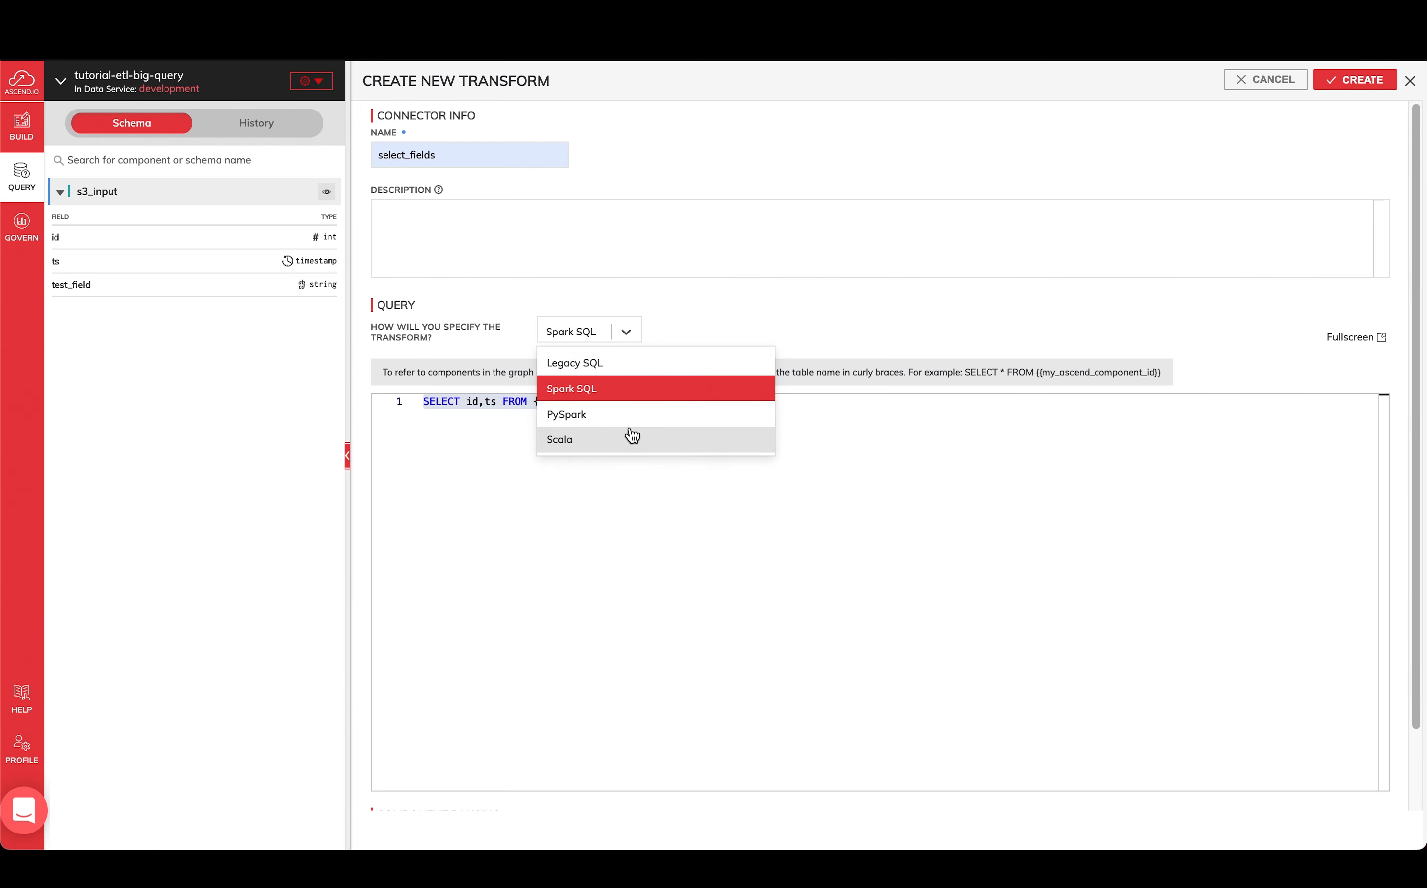
left_click(734, 320)
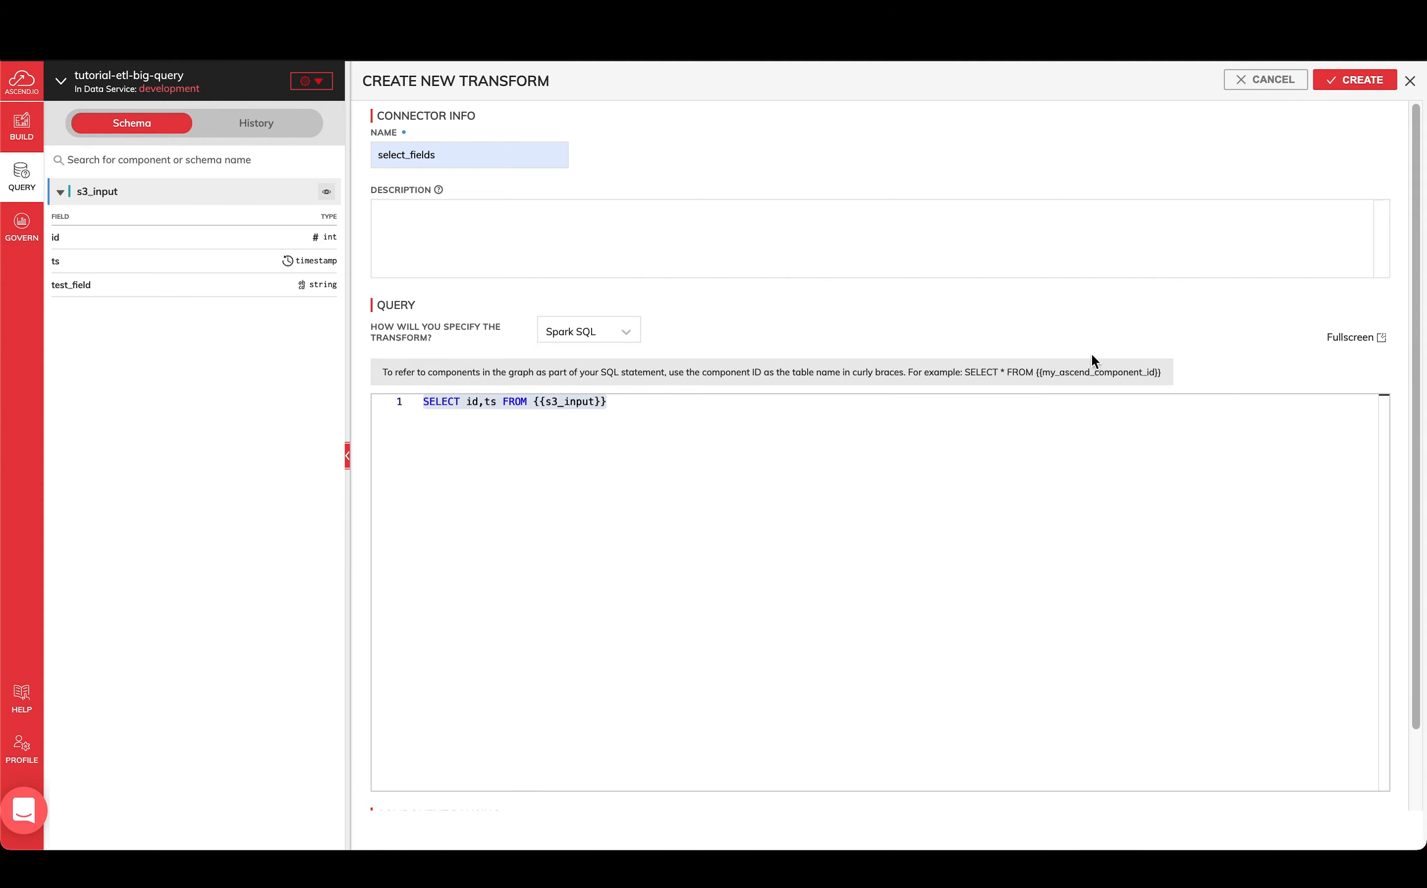
left_click(1381, 82)
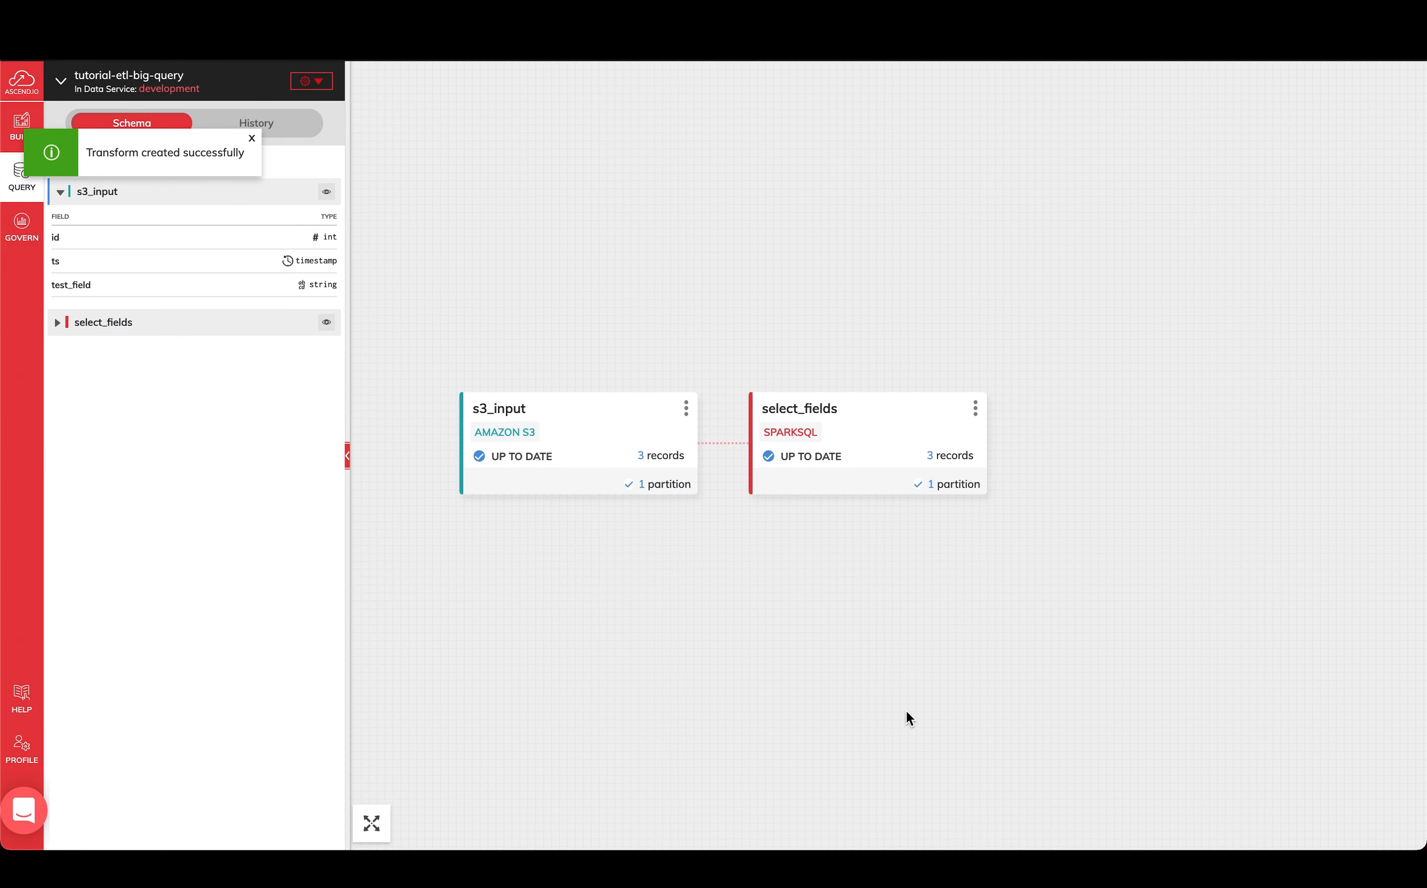
Start a new write connector on select_fields and begin a new Google BigQuery connection for it.
left_click(975, 410)
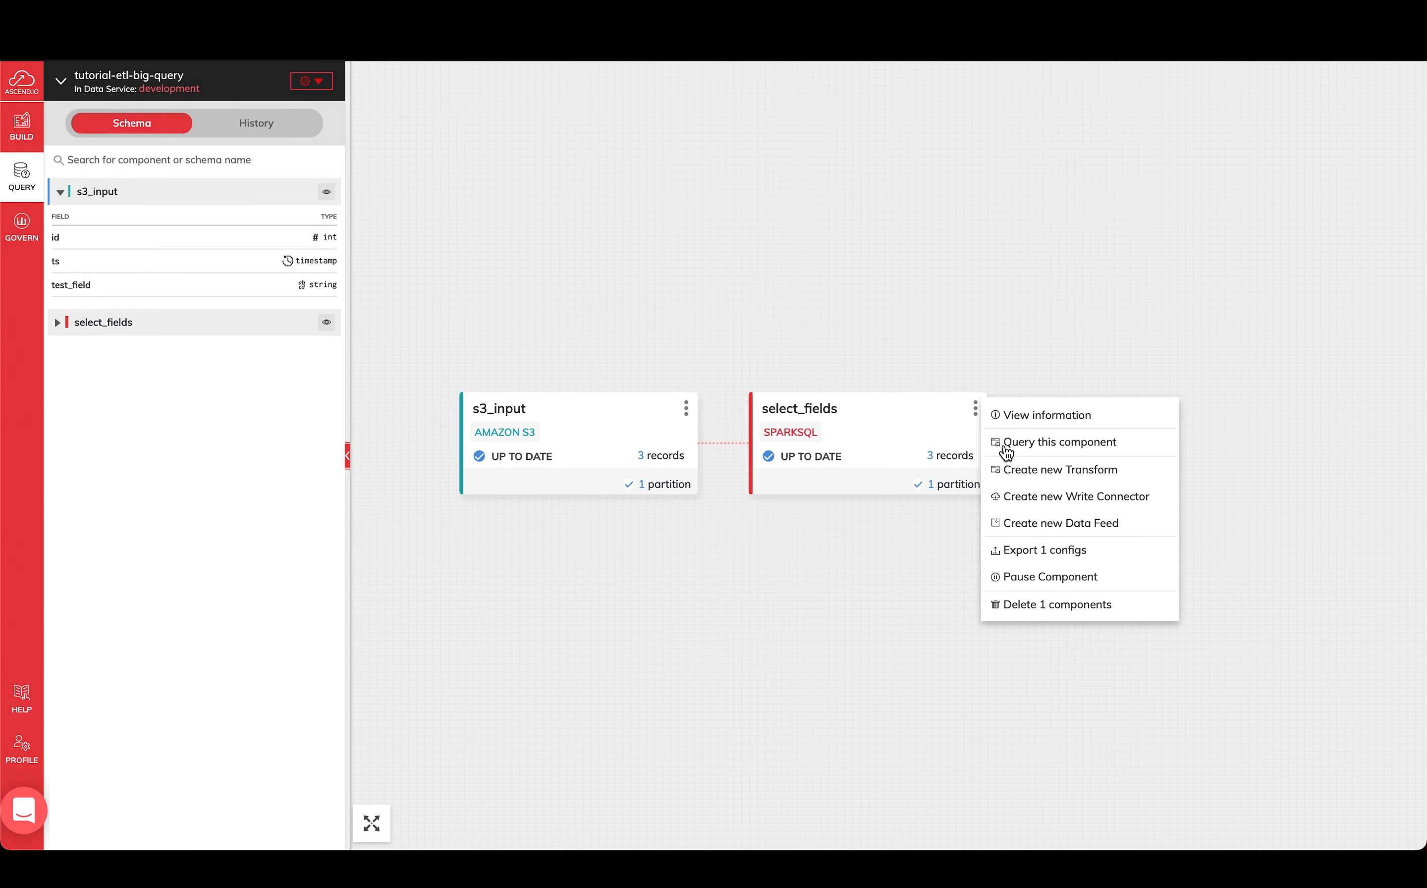
left_click(1088, 506)
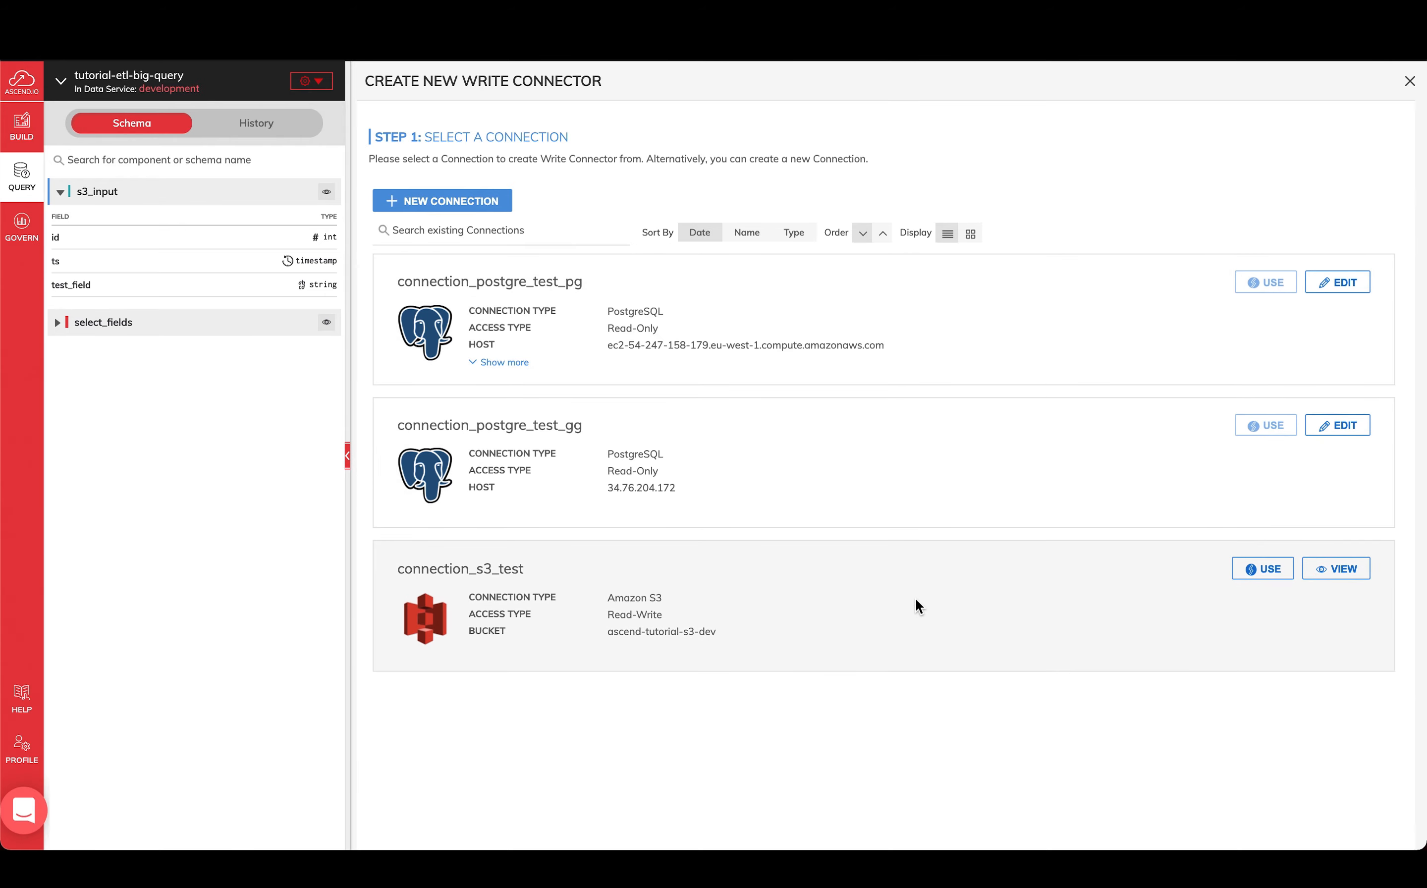
left_click(487, 200)
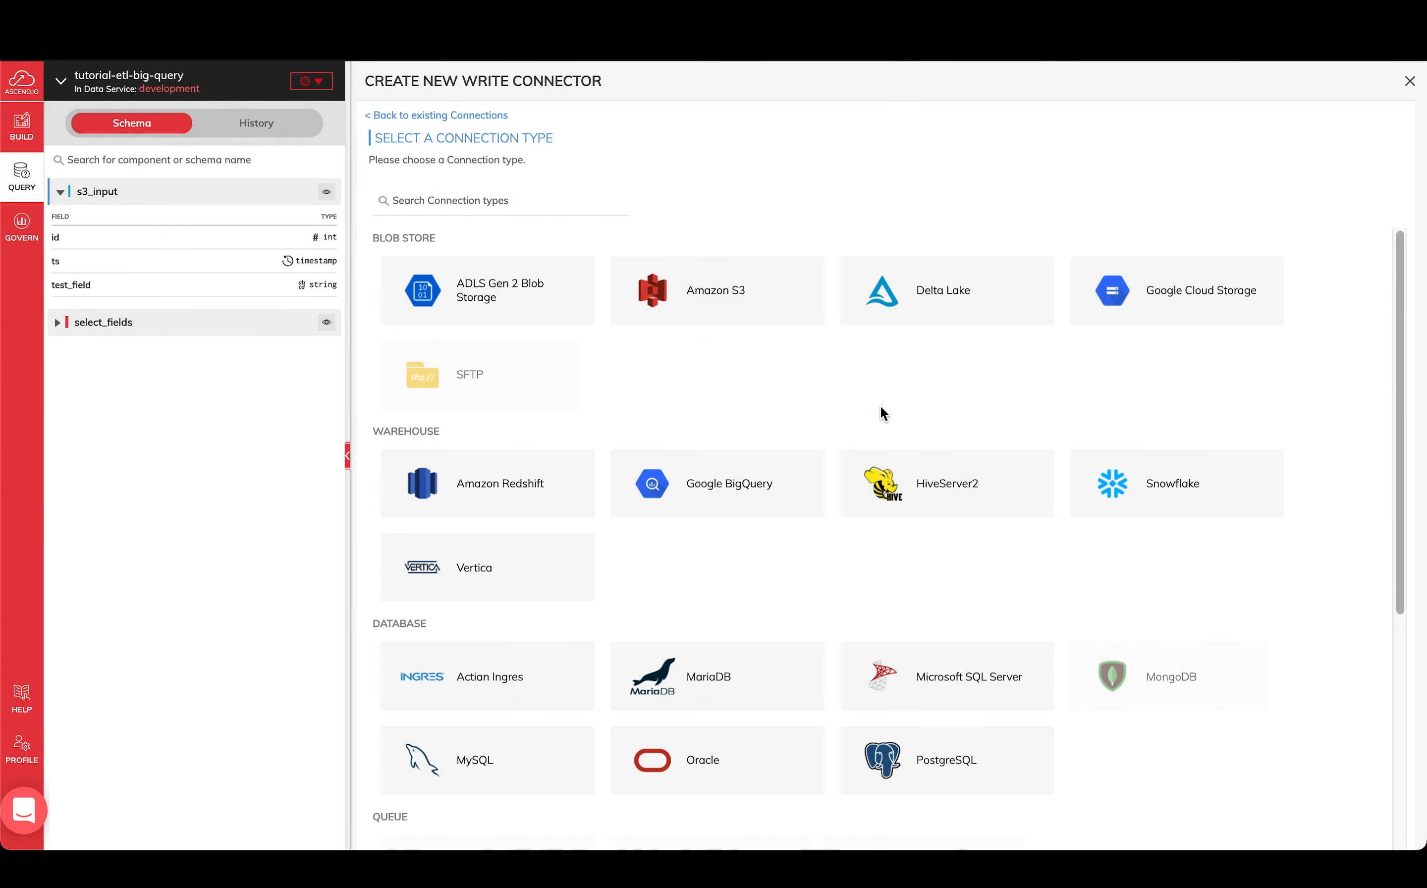
scroll(904, 428, "down", 7)
scroll(903, 427, "up", 7)
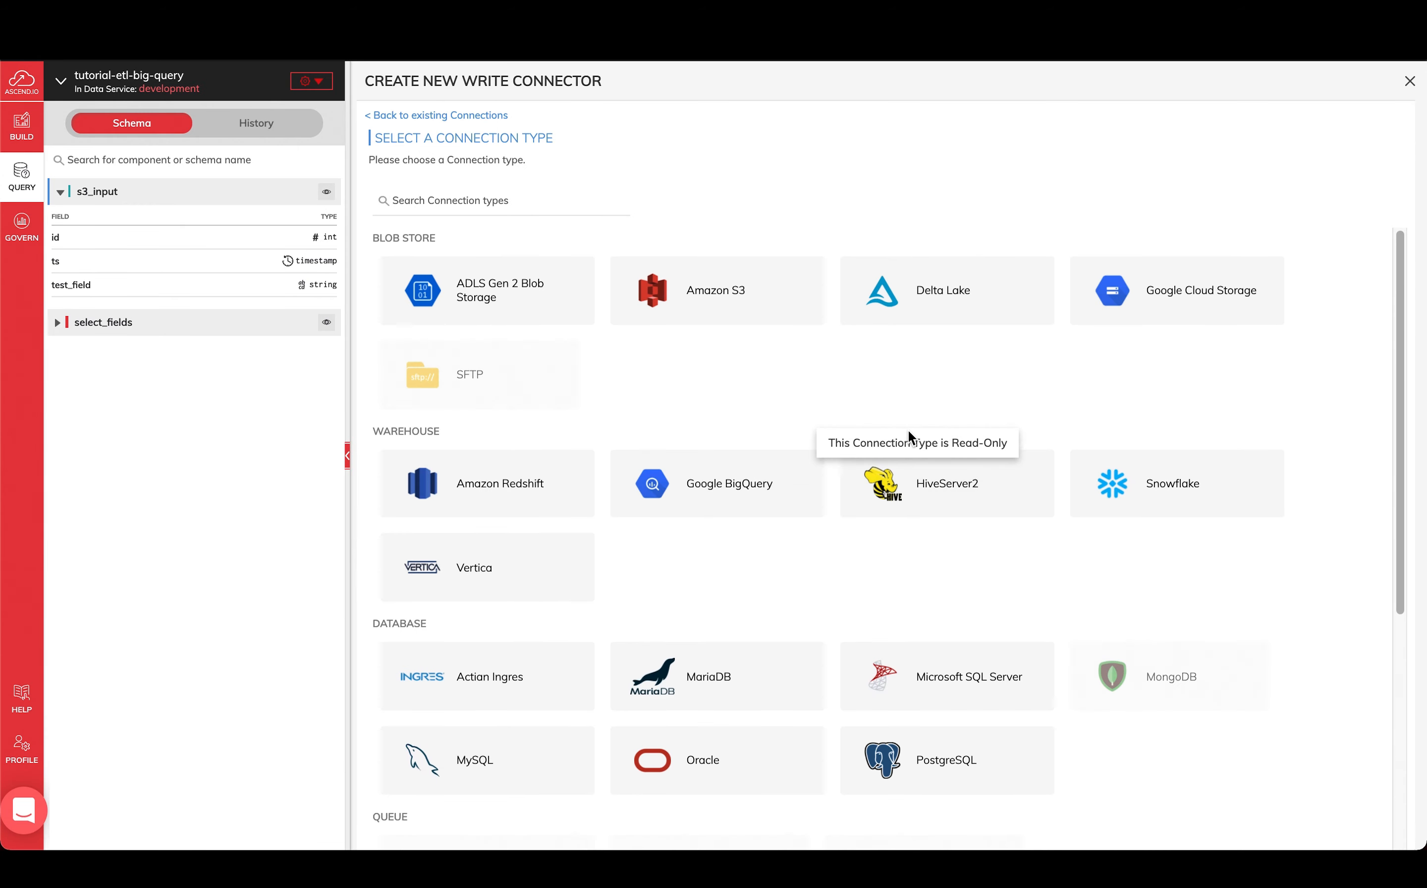
left_click(738, 495)
Name the connection test_connection, with project test-project-316813, dataset testdataset and temporary GCS write bucket test-bucket-customer-support.
left_click(593, 197)
left_click(617, 235)
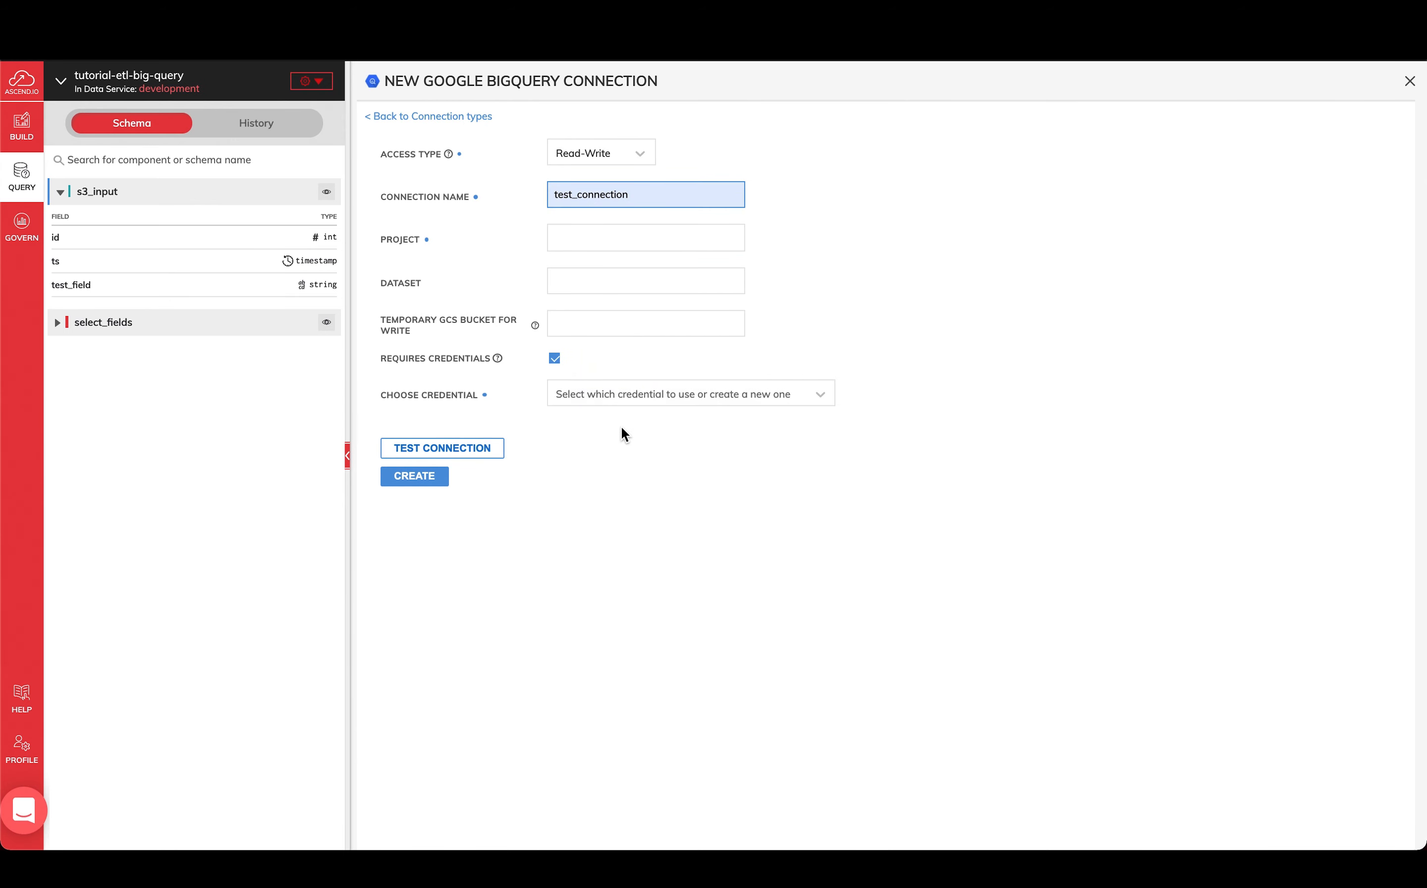
left_click(609, 251)
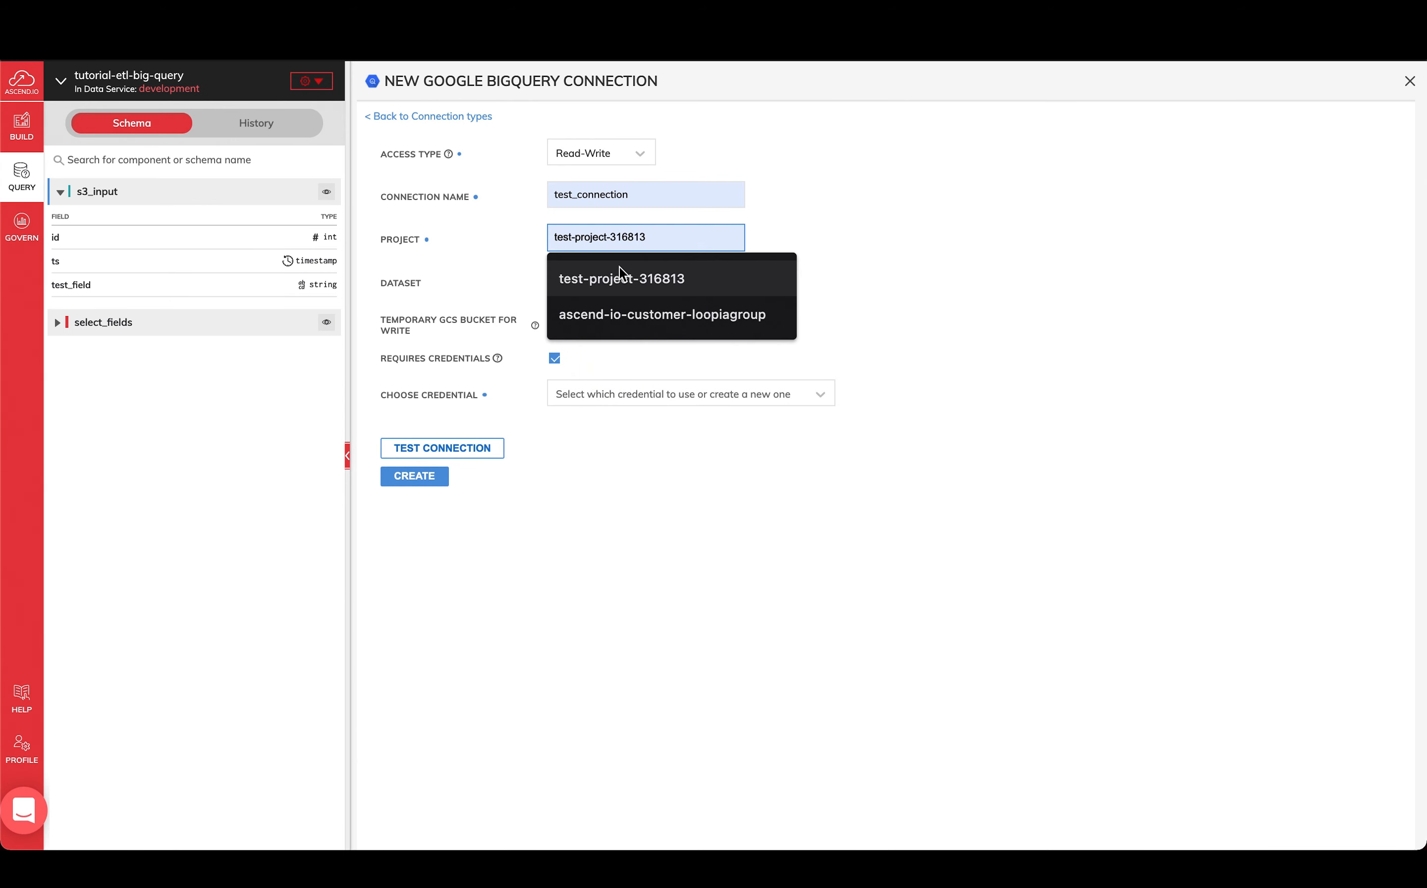
left_click(620, 267)
left_click(648, 285)
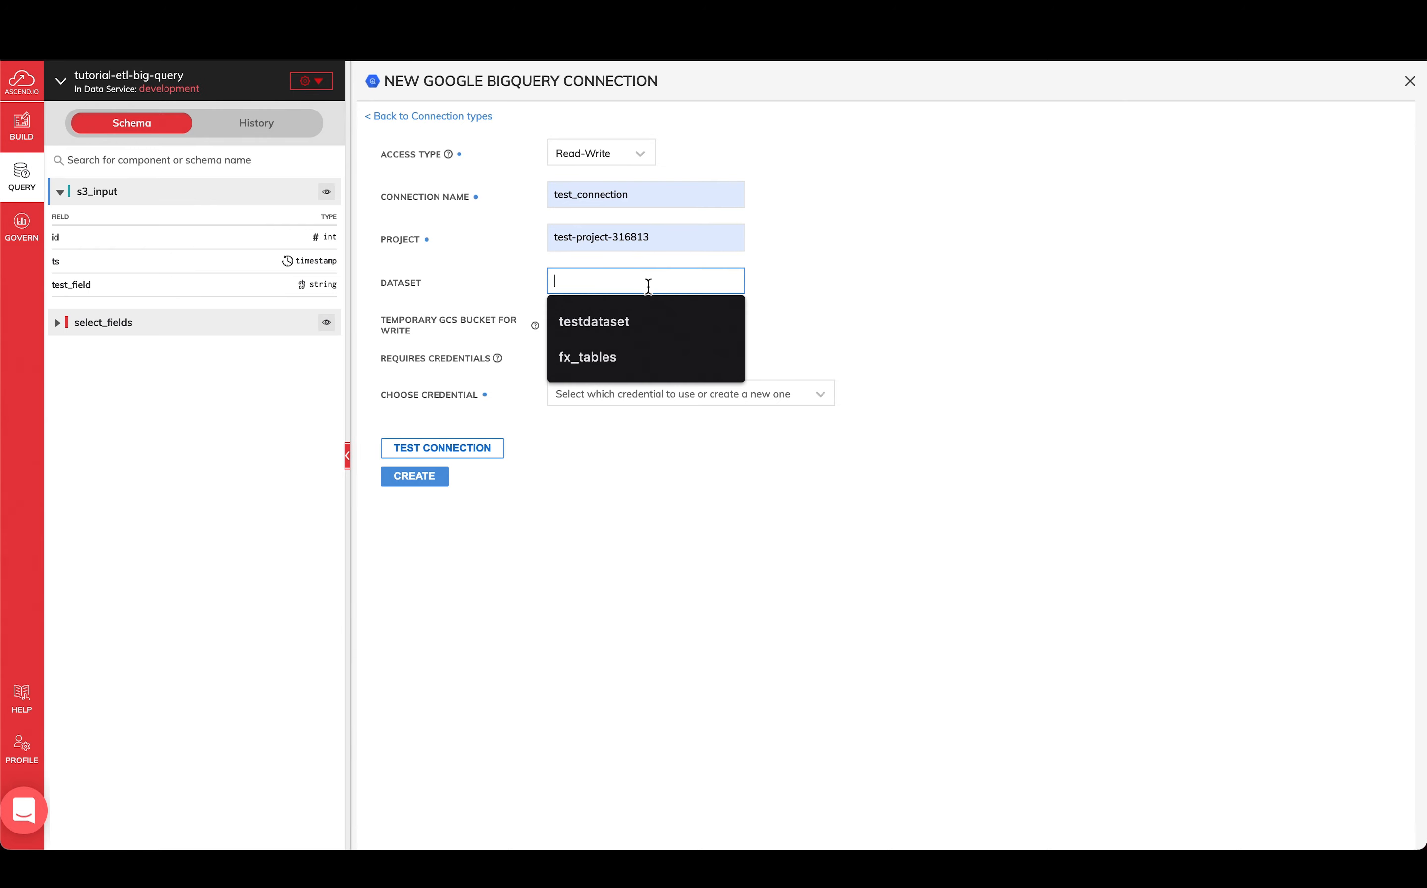
left_click(637, 320)
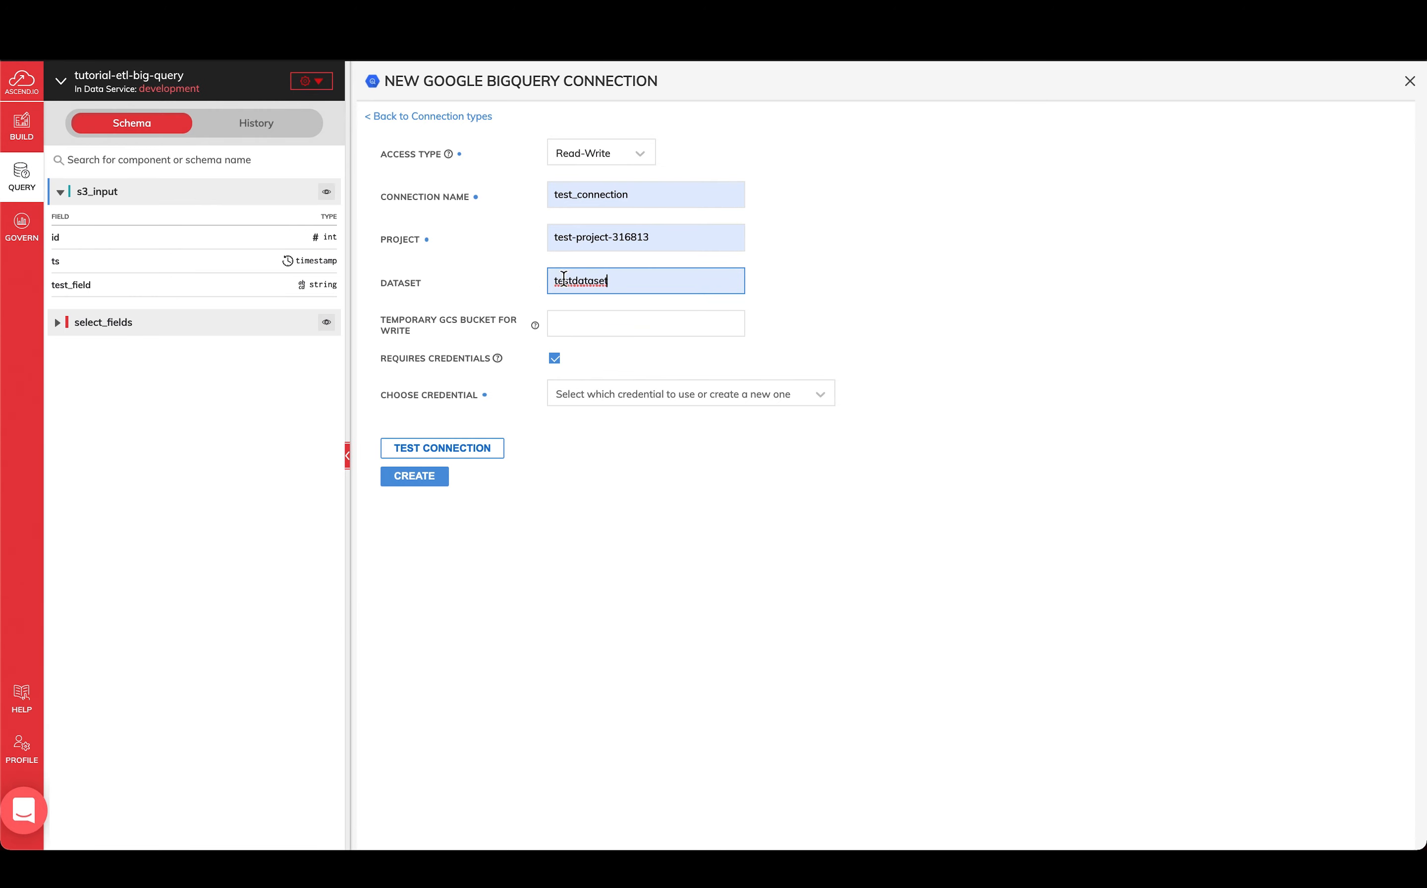
mouse_move(483, 331)
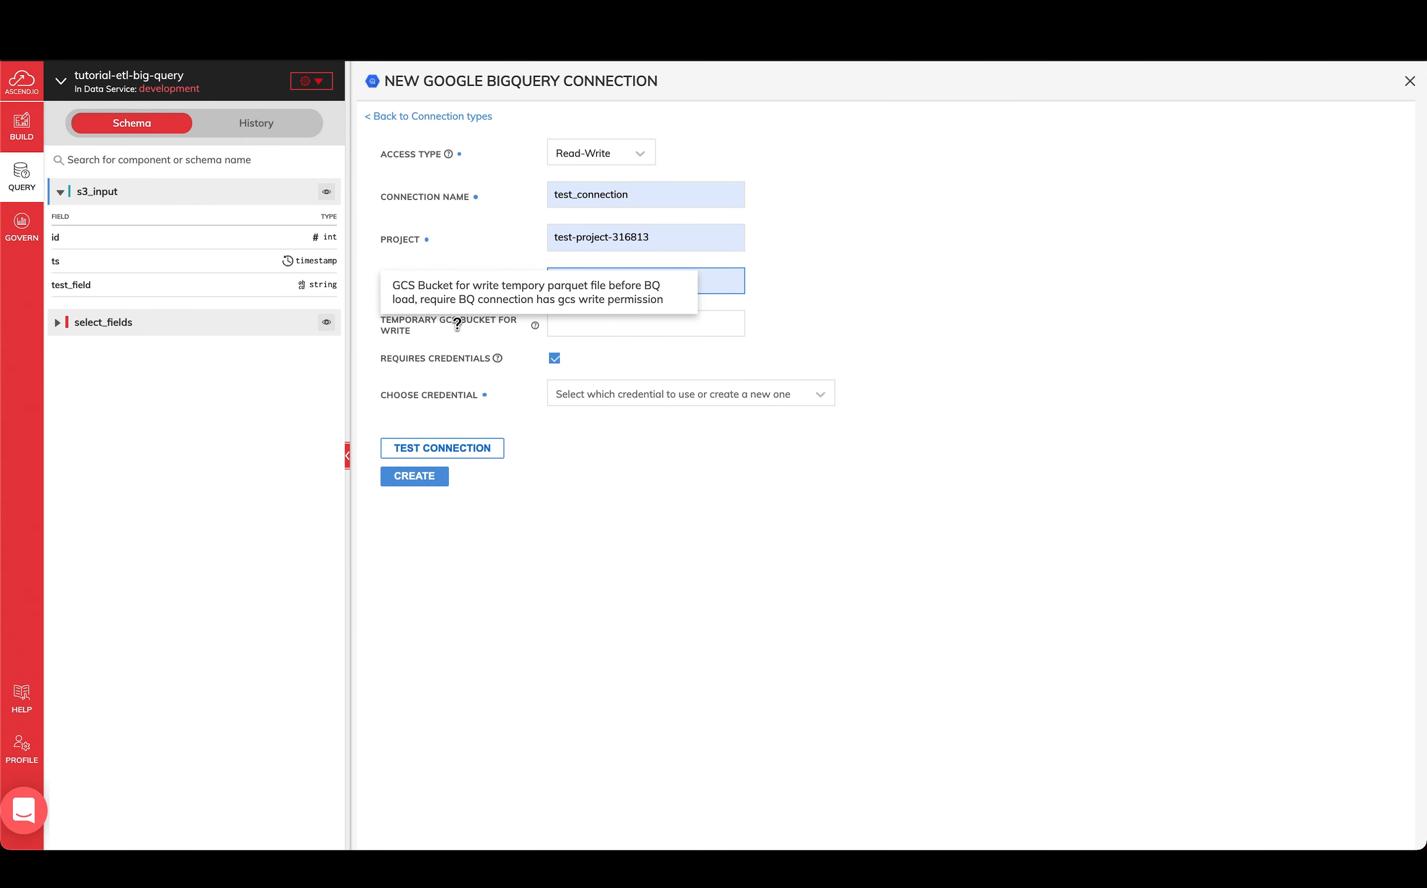
left_click(599, 325)
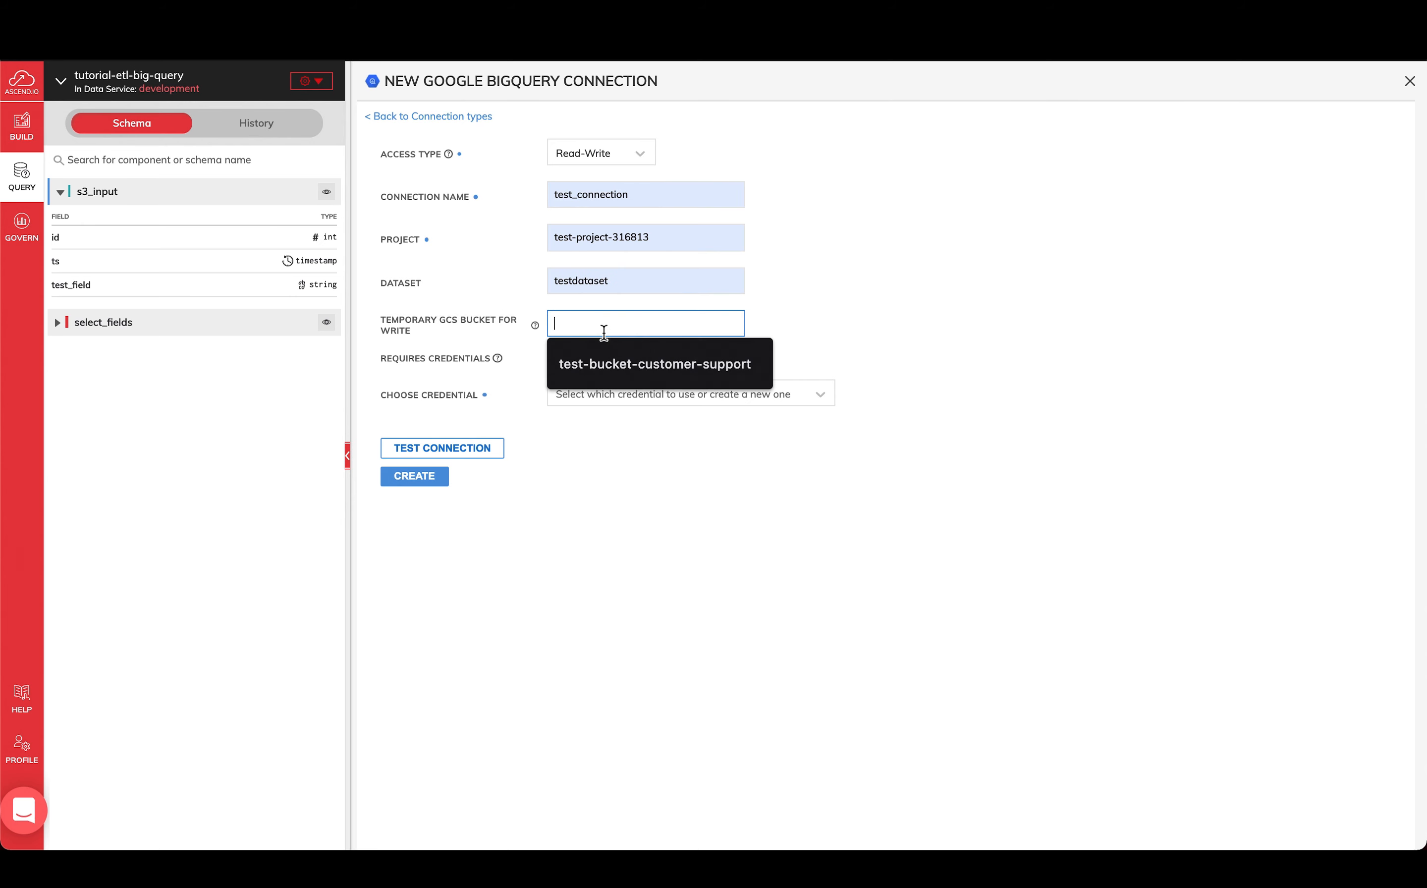
left_click(622, 365)
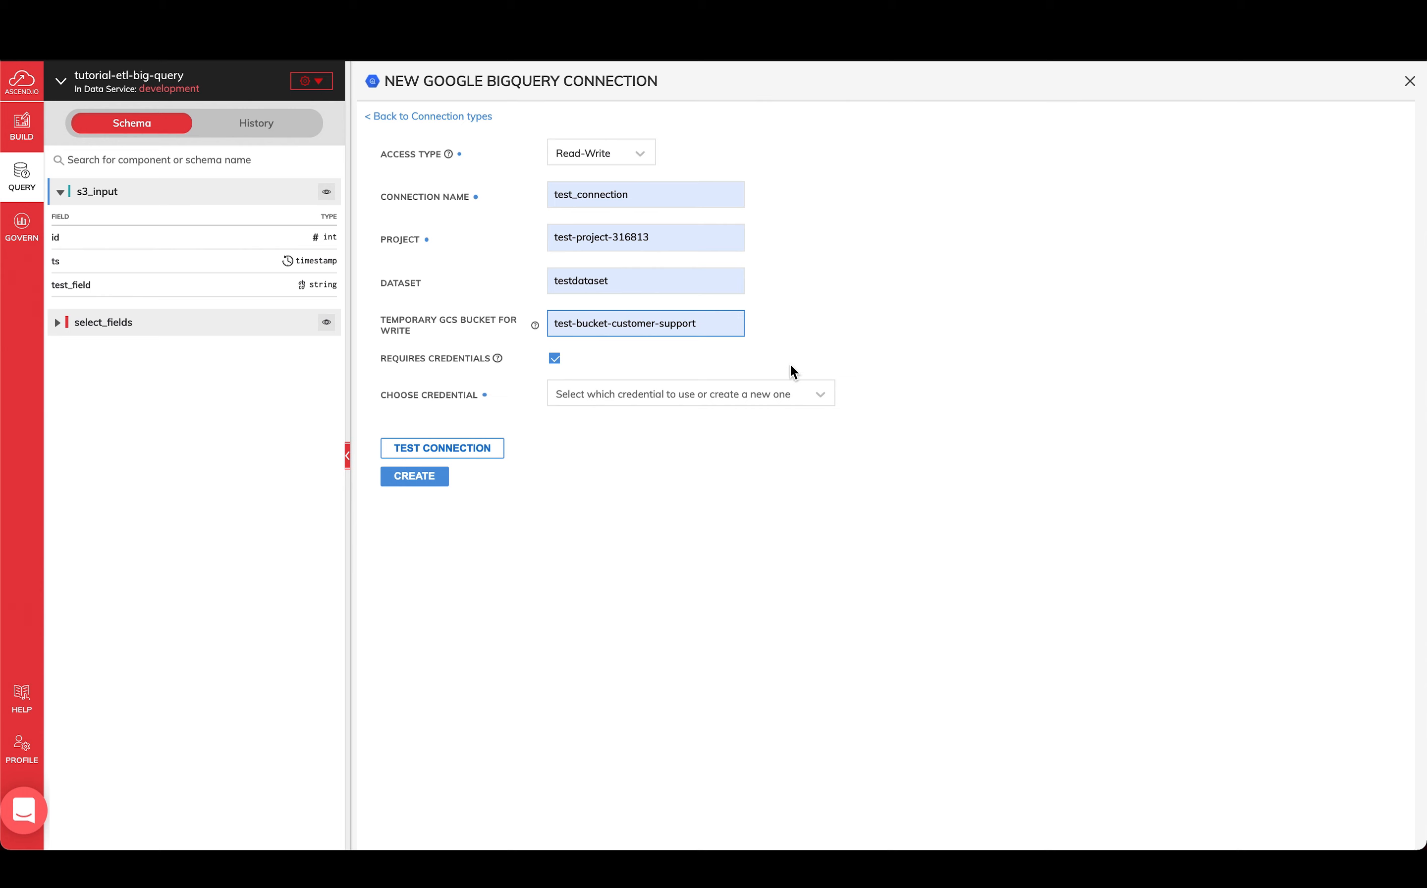
Choose the saved gcloud credential for the BigQuery connection, then test and create the connection.
left_click(640, 401)
left_click(592, 498)
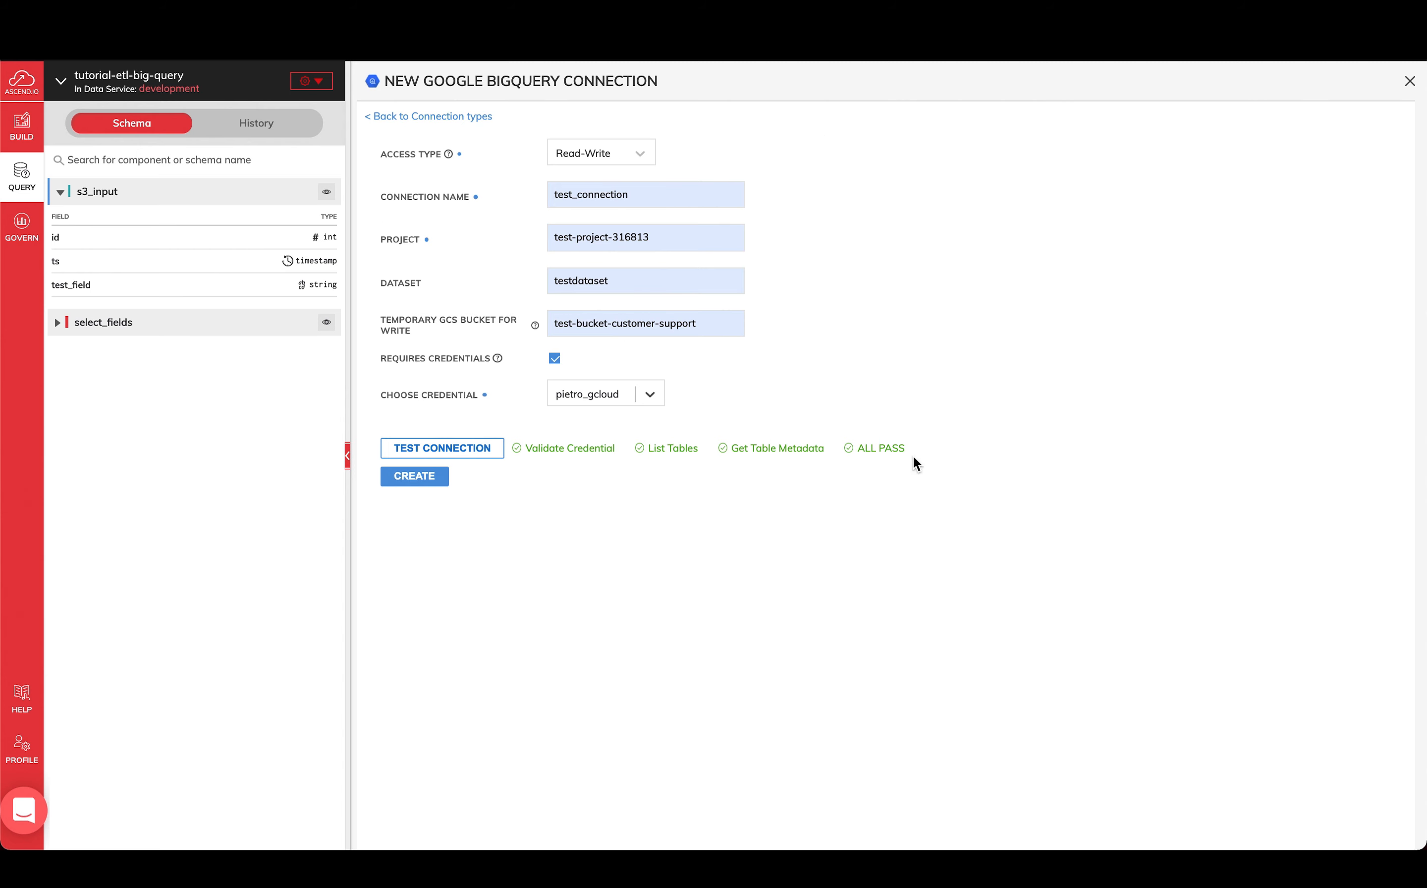
left_click(441, 482)
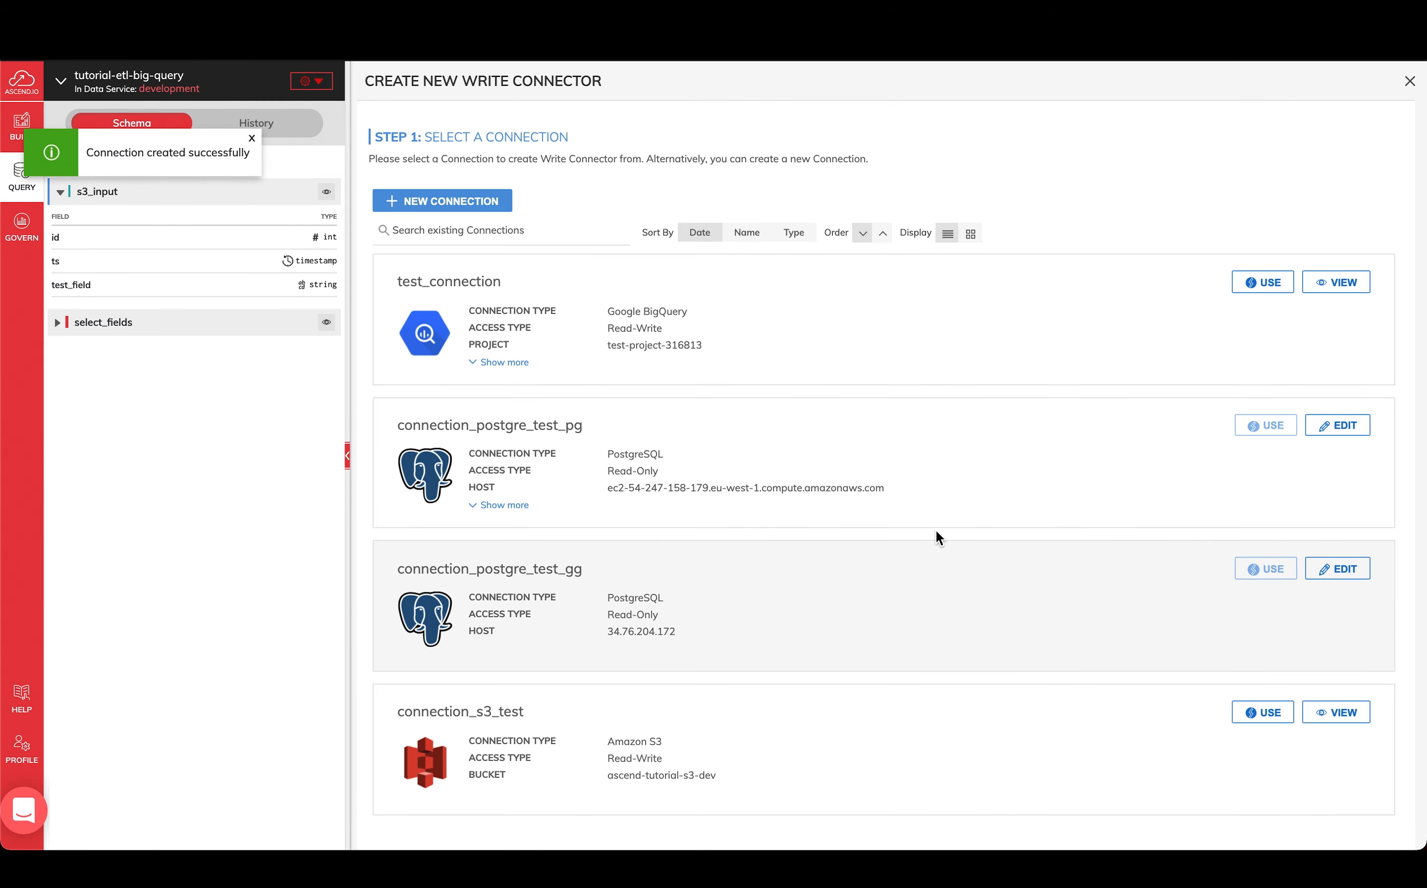
Use test_connection for the write connector, name the connector writer_to_bq and set its upstream to select_fields.
left_click(1245, 282)
left_click(432, 213)
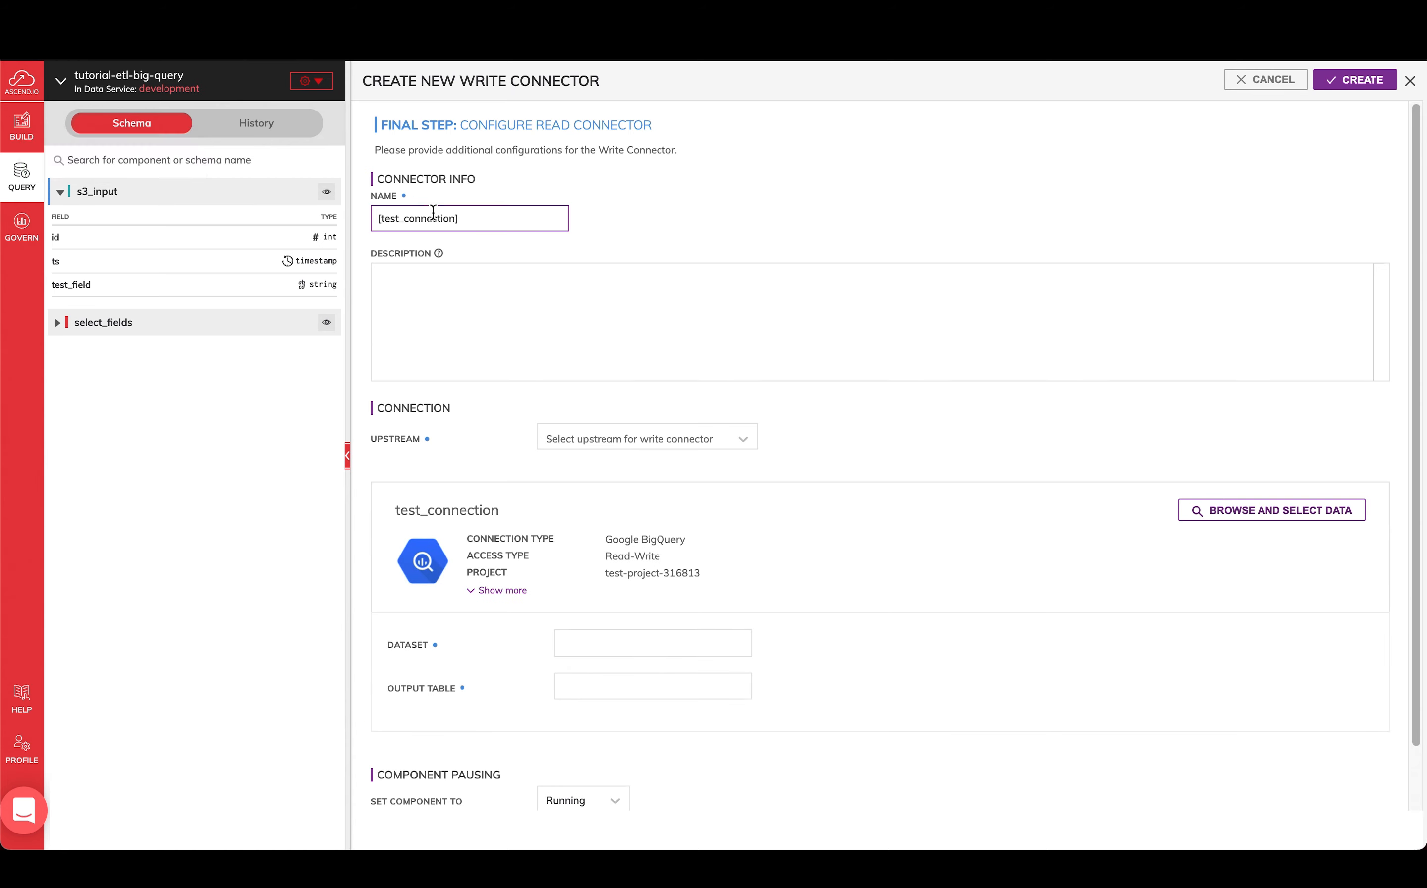
key("super+a")
type("wri")
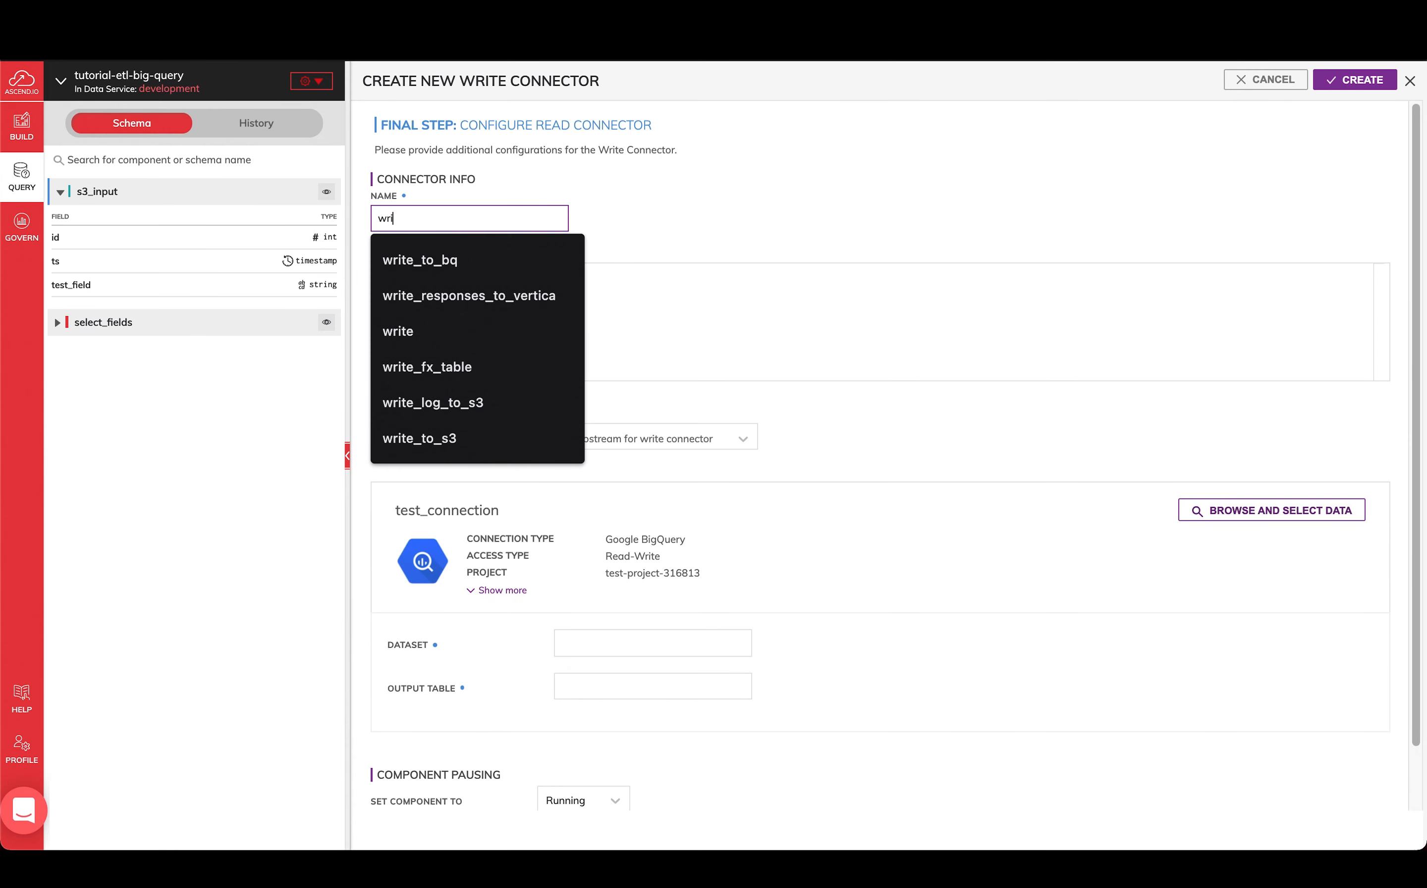
type("ter_to_bq")
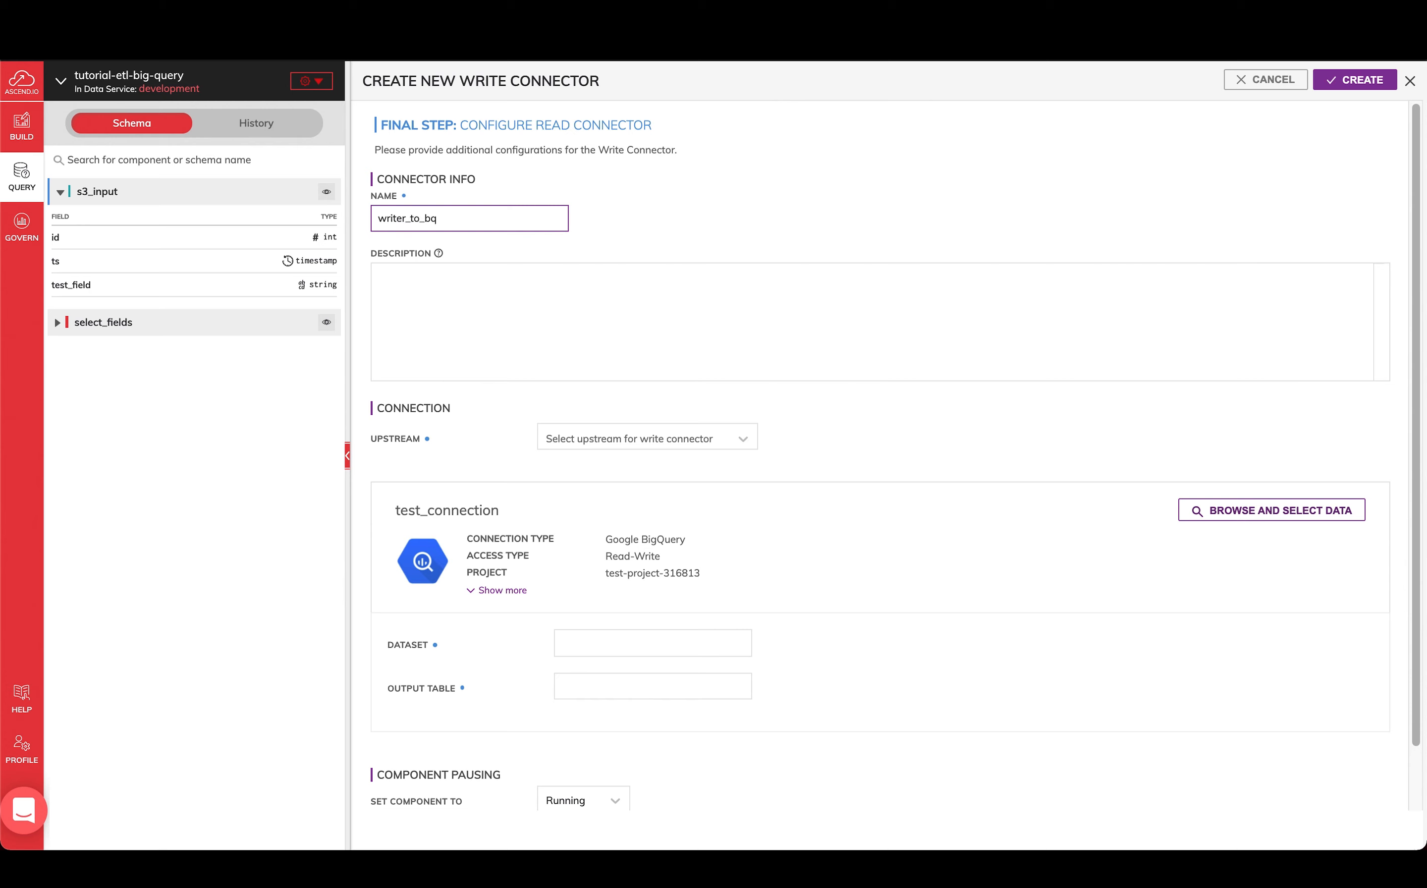
left_click(612, 434)
left_click(634, 495)
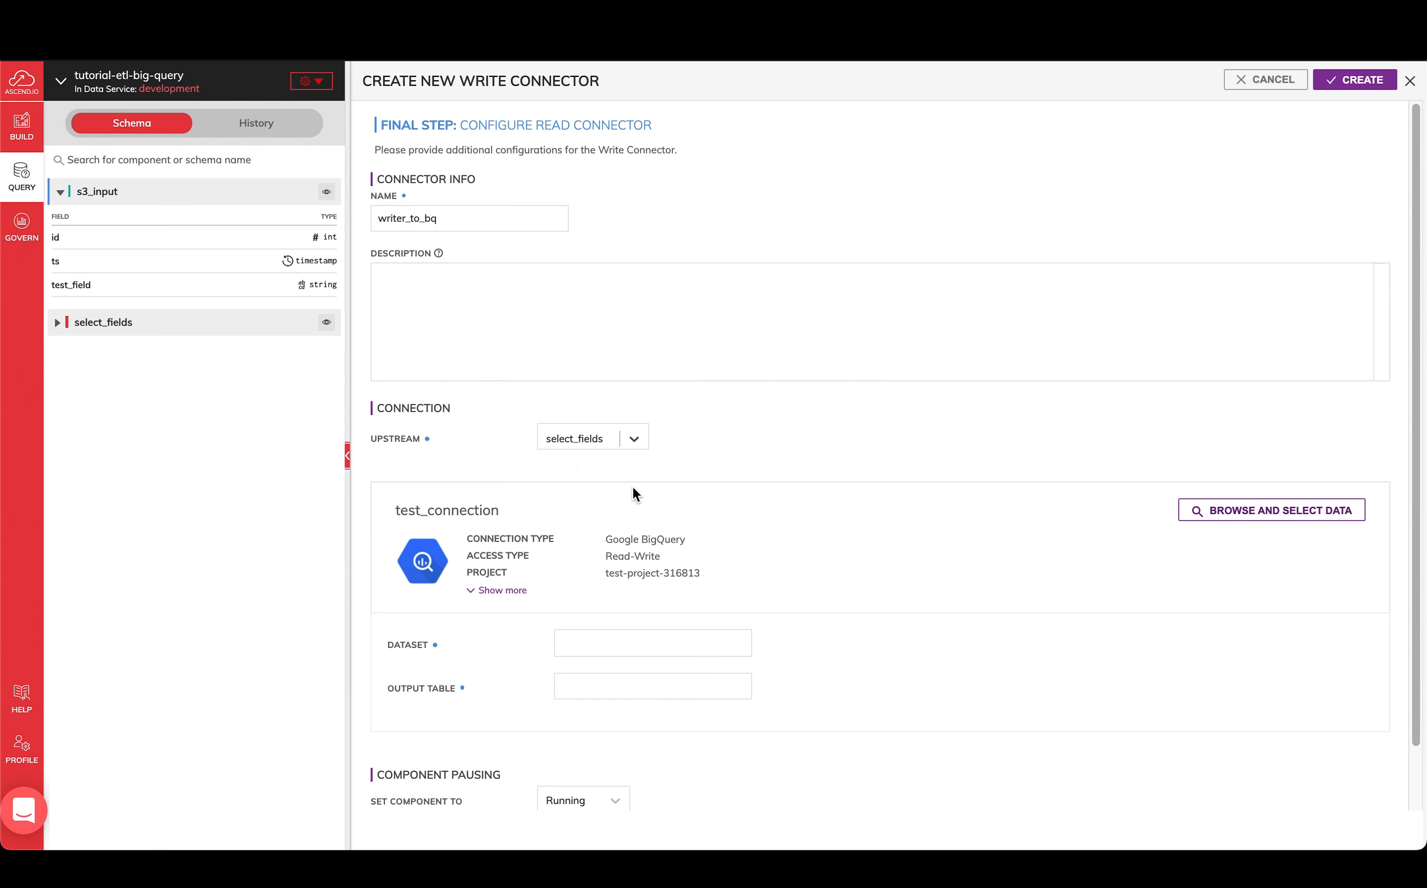
Set the connector's dataset to testdataset and output table to test_table, and create the write connector.
scroll(730, 726, "down", 2)
left_click(660, 578)
left_click(660, 616)
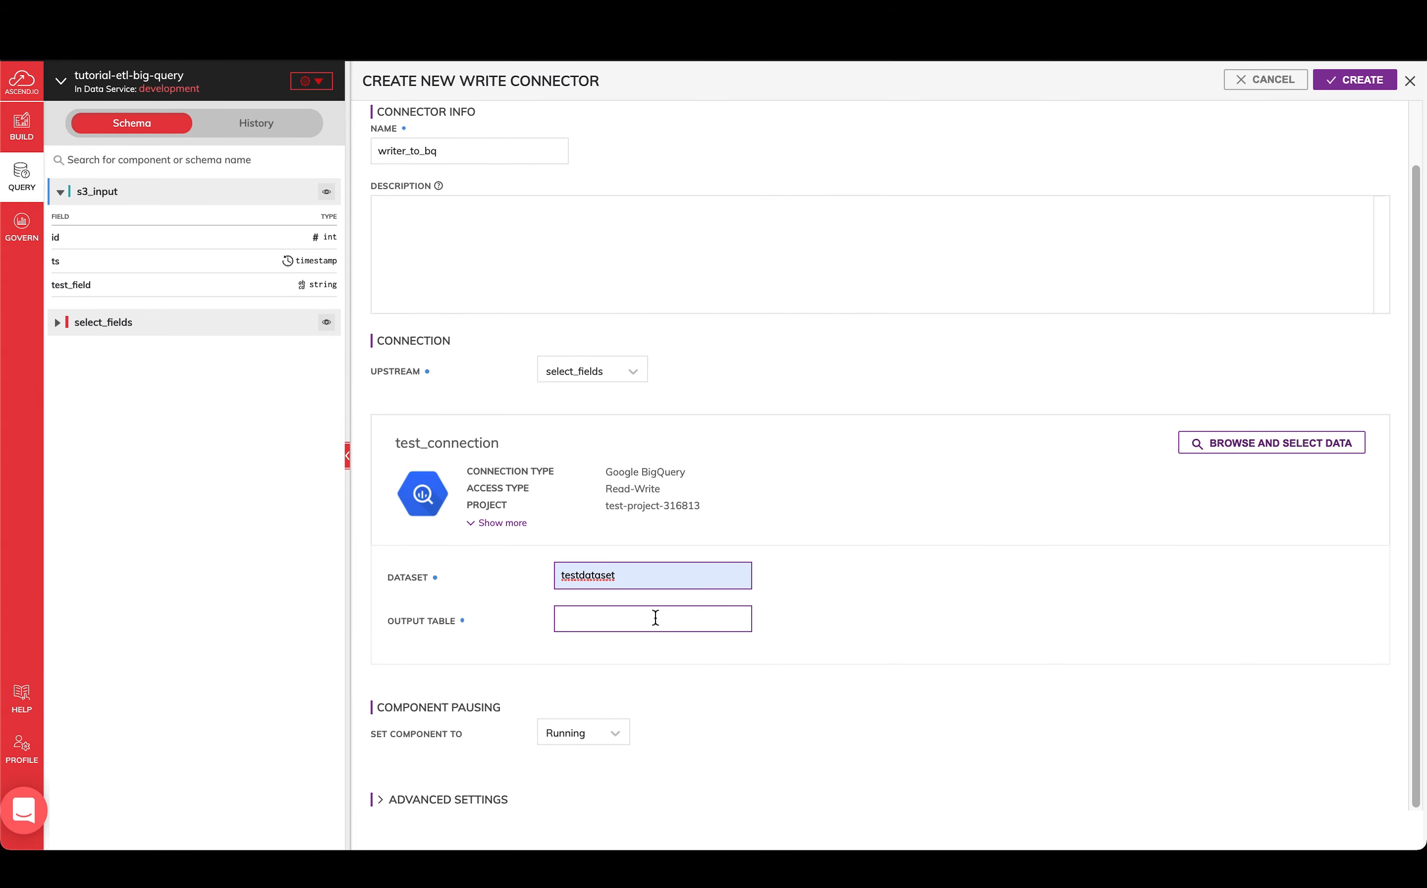
left_click(656, 618)
left_click(657, 657)
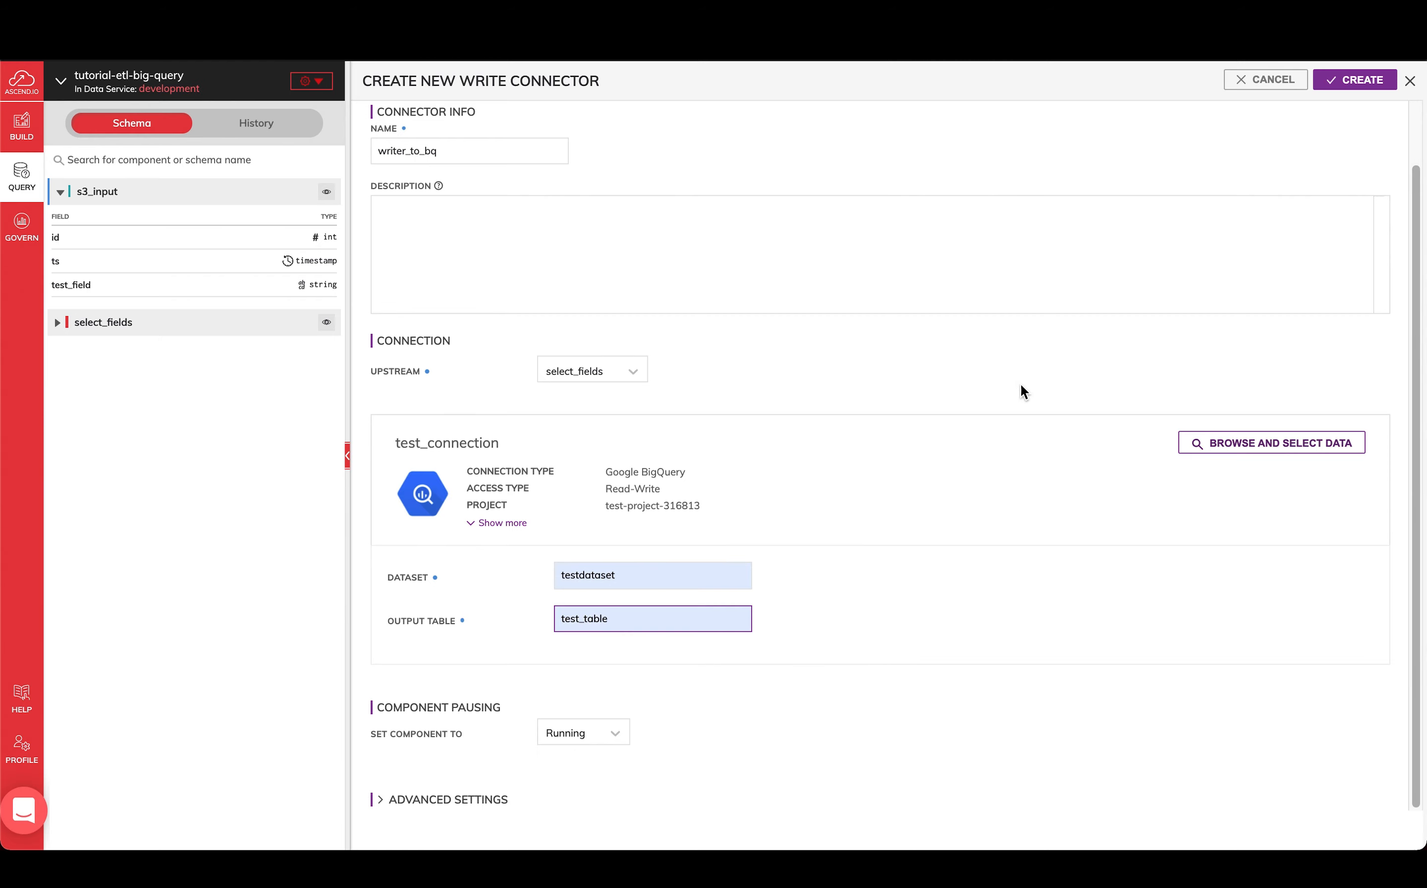
left_click(1351, 82)
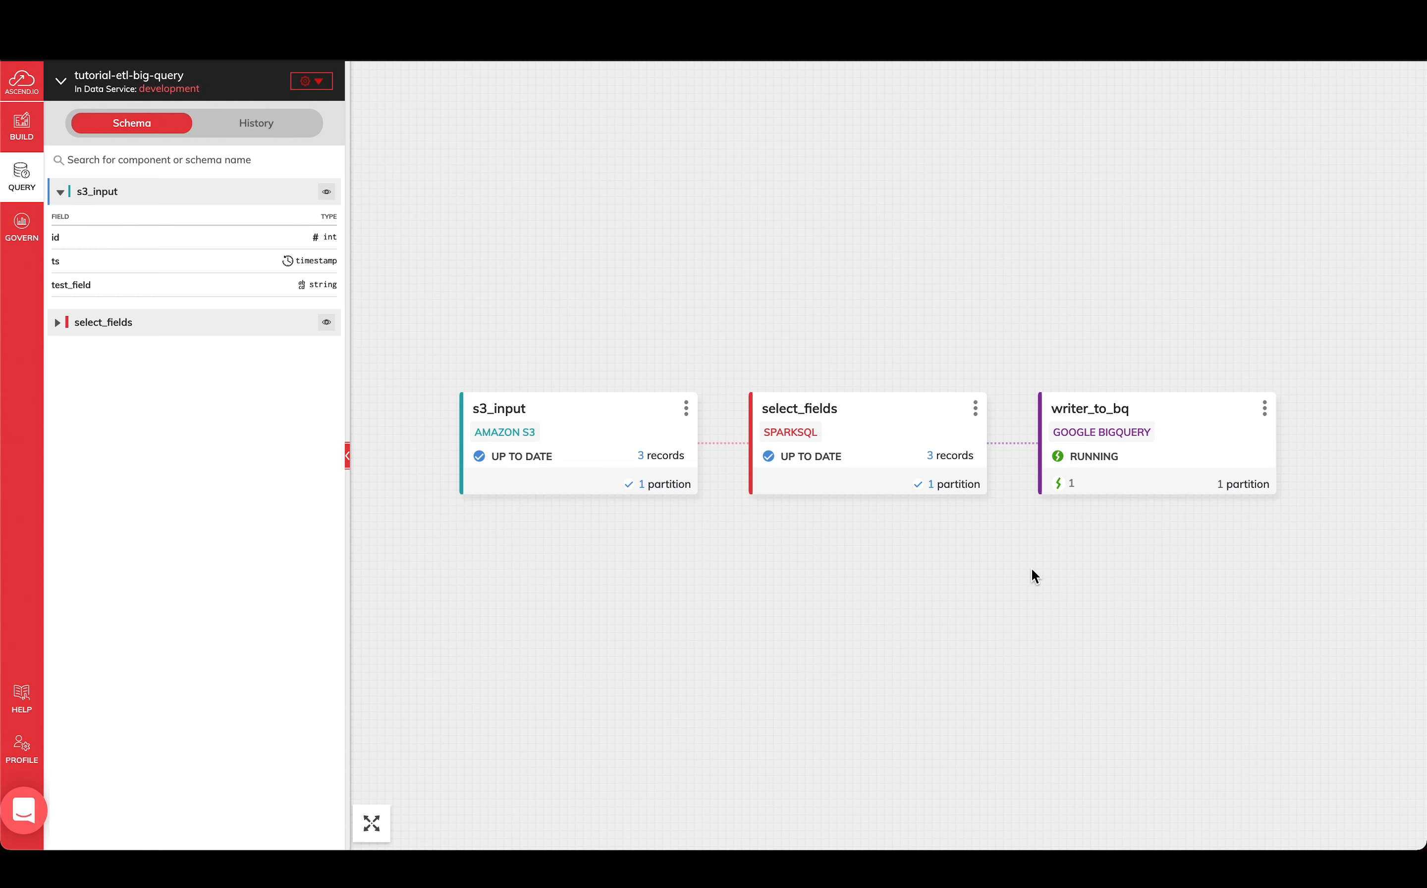
left_click_drag(1071, 581, 1059, 601)
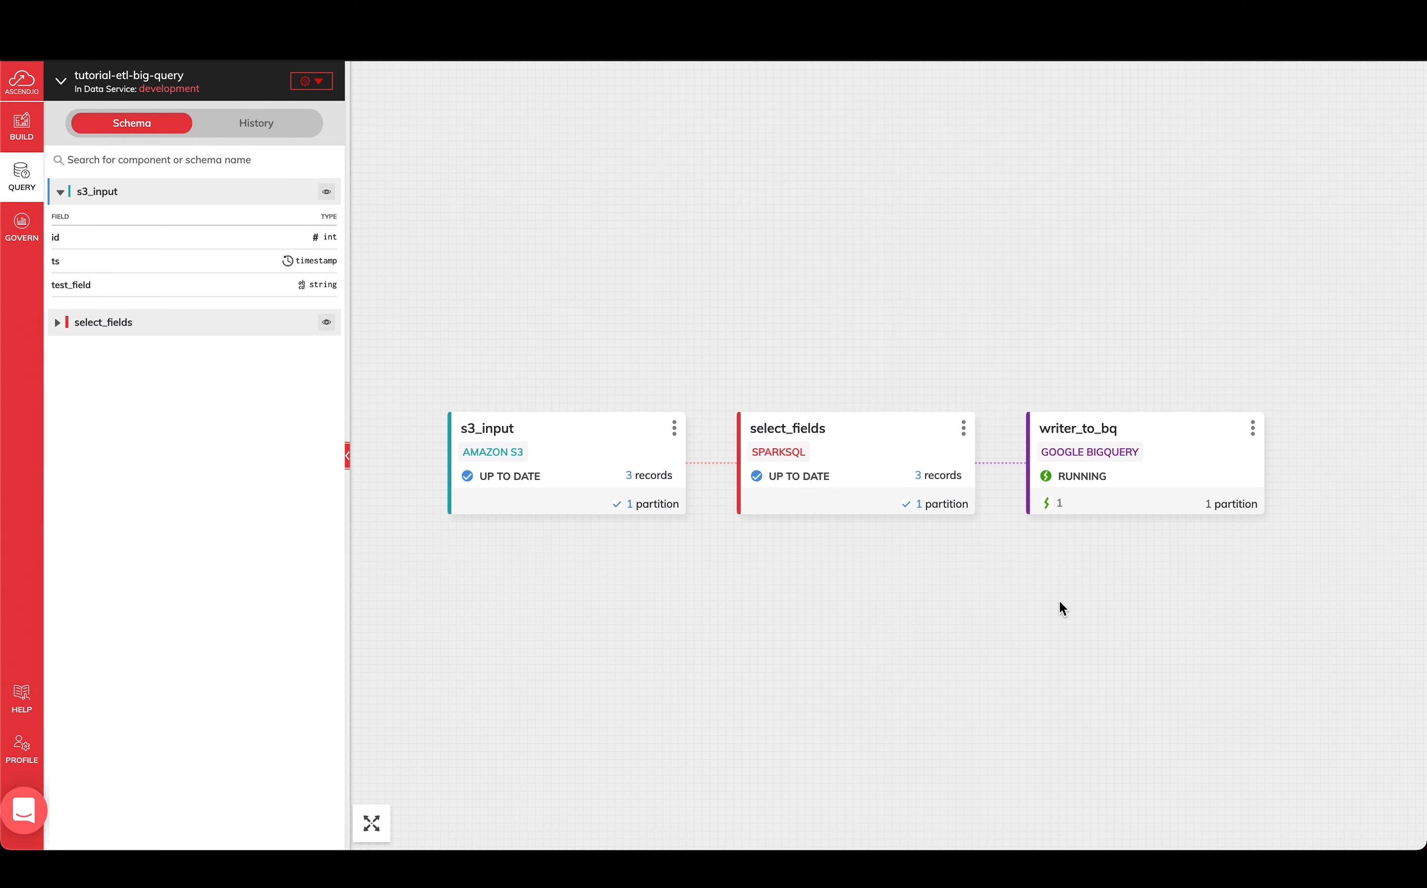